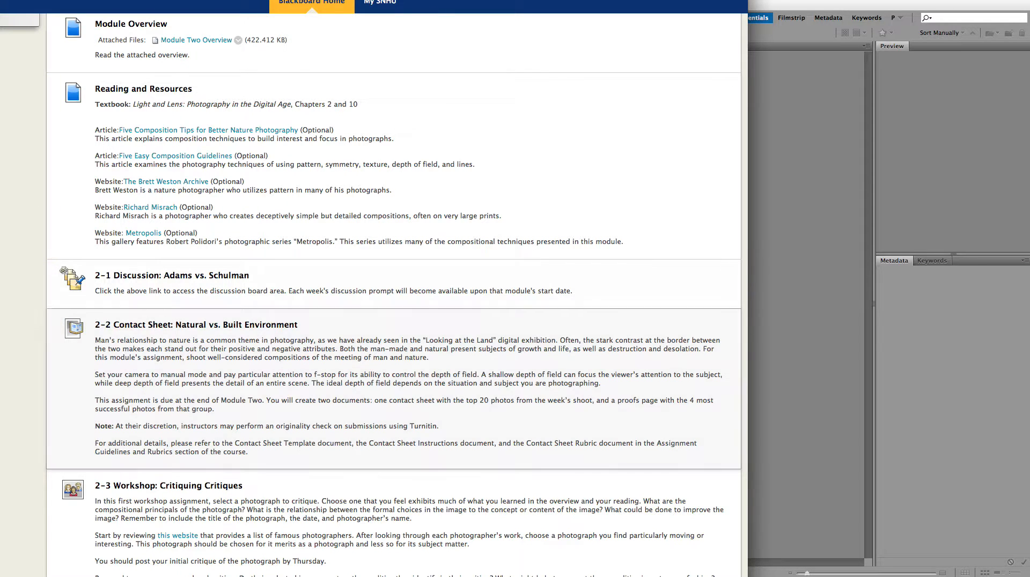
- Drag the Blackboard course page aside to reveal Adobe Bridge's ProofShots folder
{"action": "left_click_drag", "start_coordinate": [338, 0], "coordinate": [498, 0]}
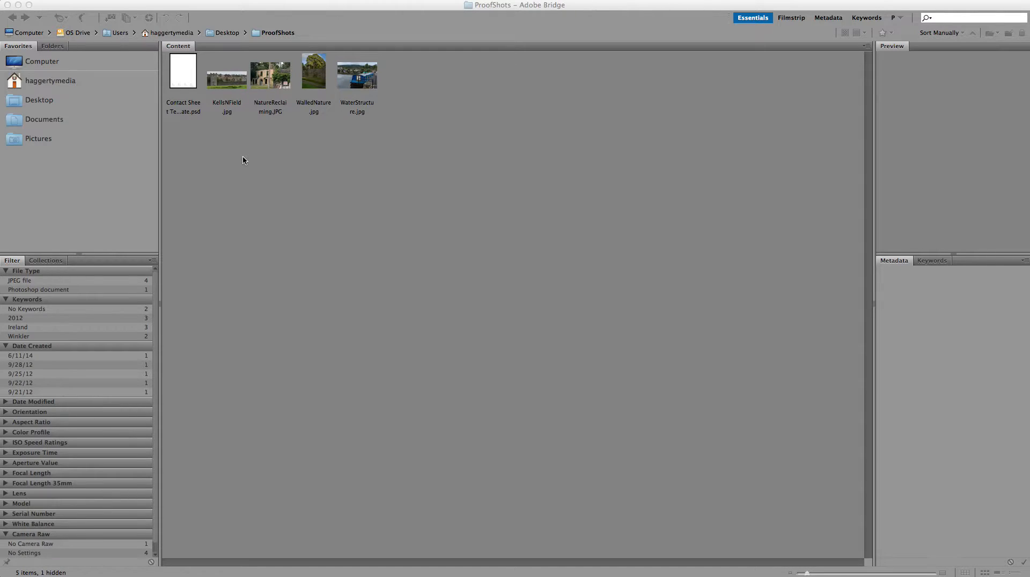
- Preview the Contact Sheet Template file in Bridge, then clear the selection
{"action": "left_click", "coordinate": [180, 84]}
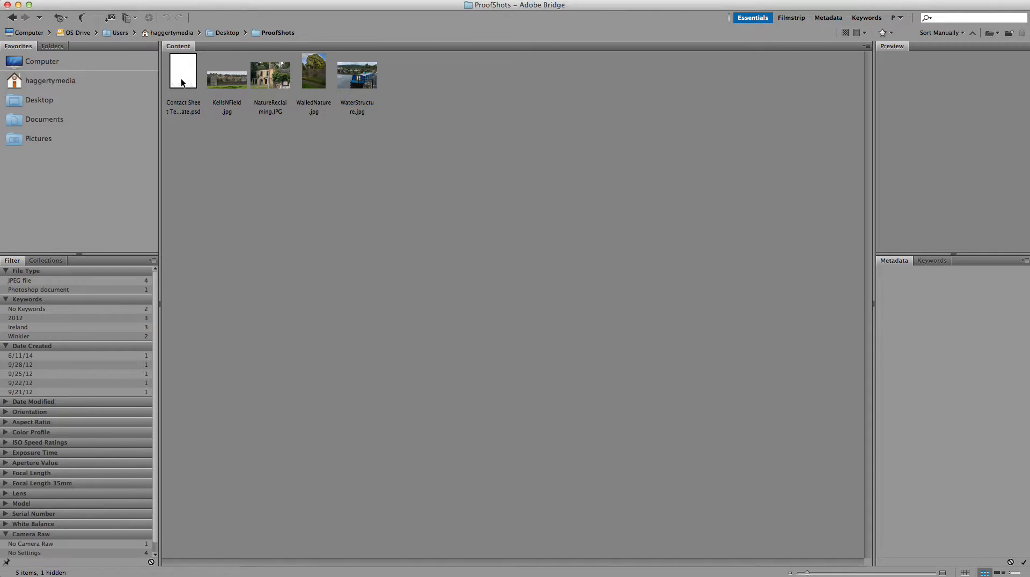
{"action": "left_click", "coordinate": [182, 84]}
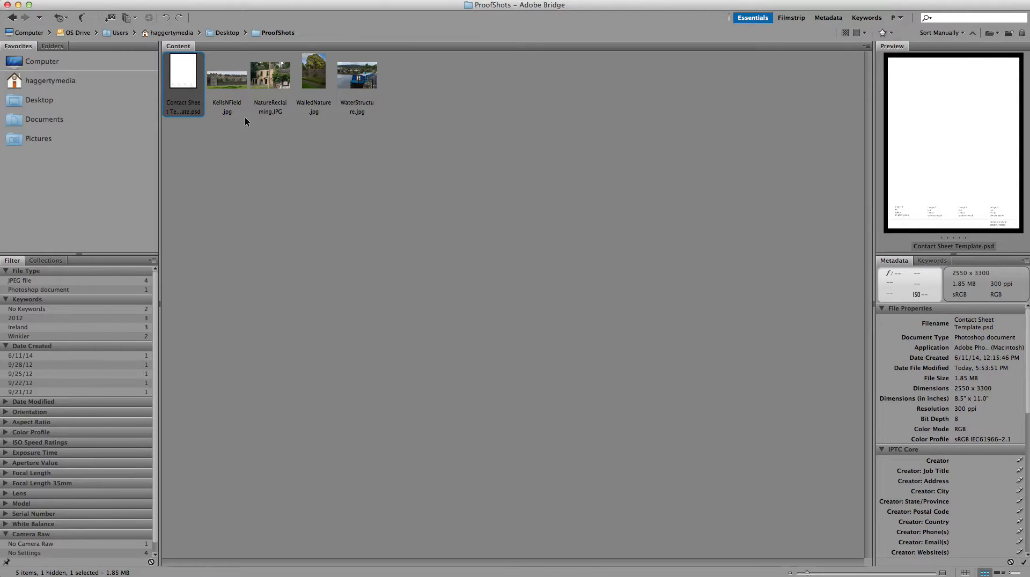
{"action": "left_click", "coordinate": [289, 166]}
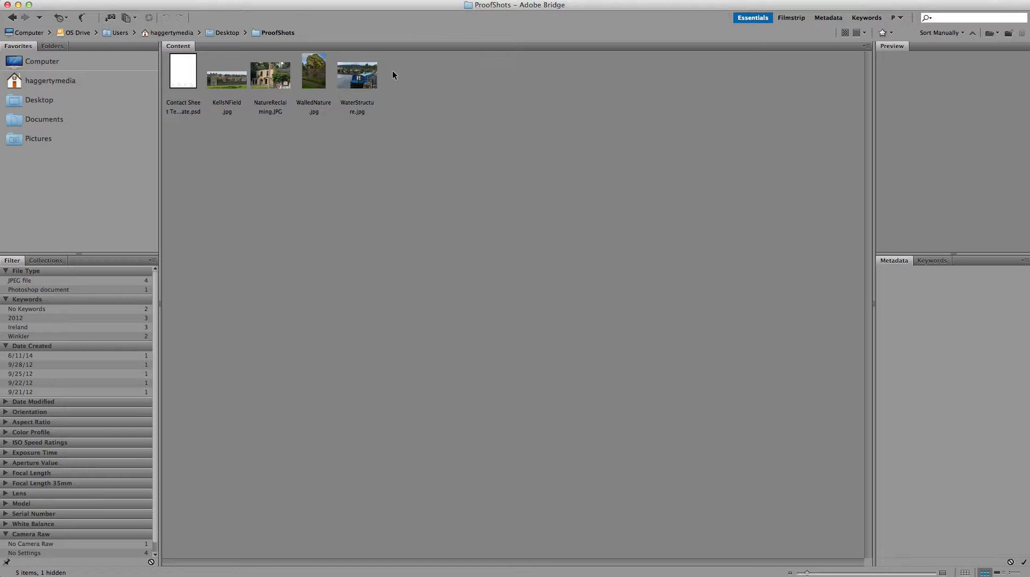
{"action": "left_click", "coordinate": [176, 81]}
{"action": "left_click", "coordinate": [357, 140]}
- Send KellsNField, NatureReclaiming, WaterStructure and WalledNature to Photoshop's Contact Sheet II
{"action": "left_click", "coordinate": [228, 84]}
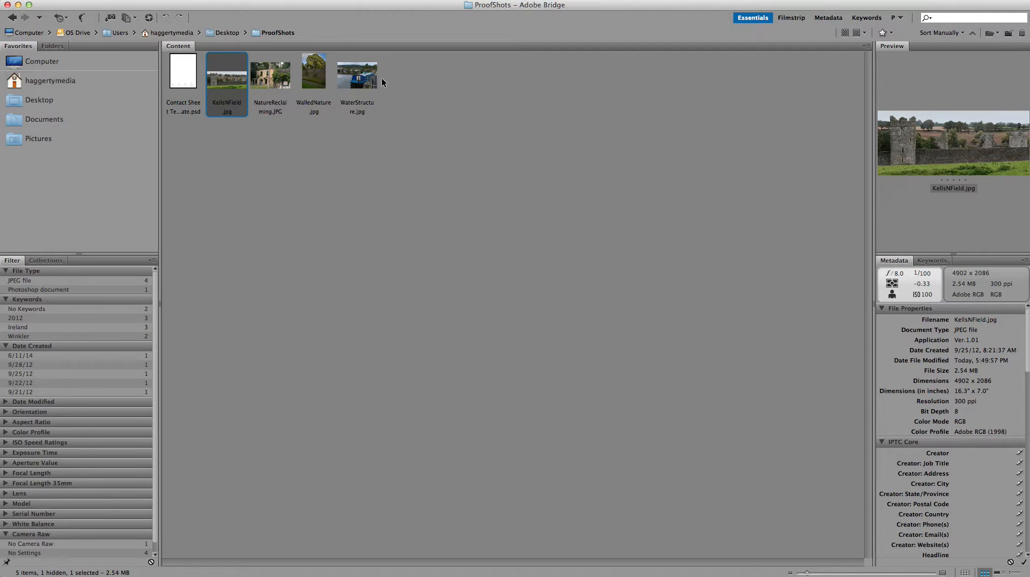
{"action": "left_click", "coordinate": [278, 84], "text": "super"}
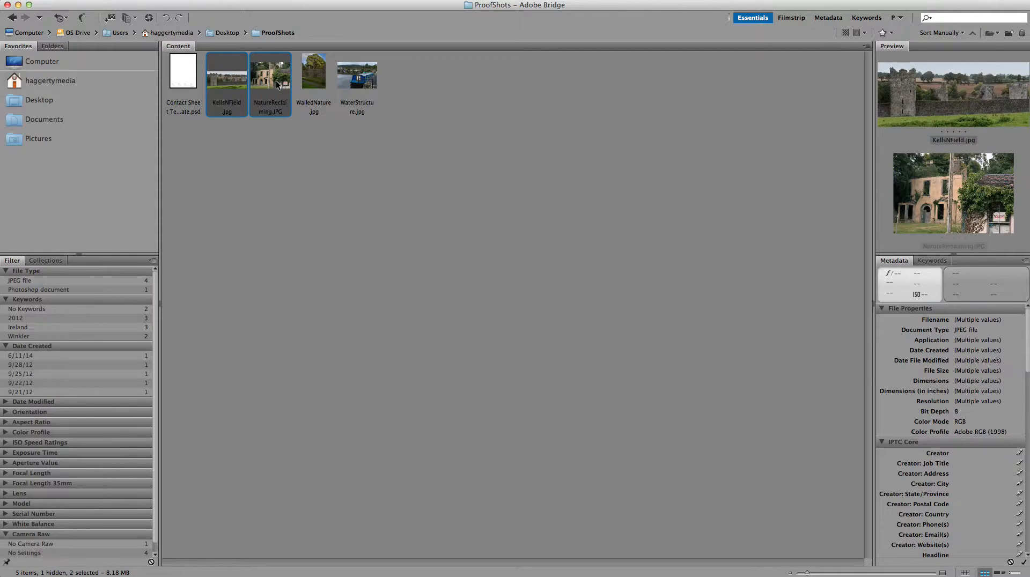
{"action": "left_click", "coordinate": [365, 71], "text": "super"}
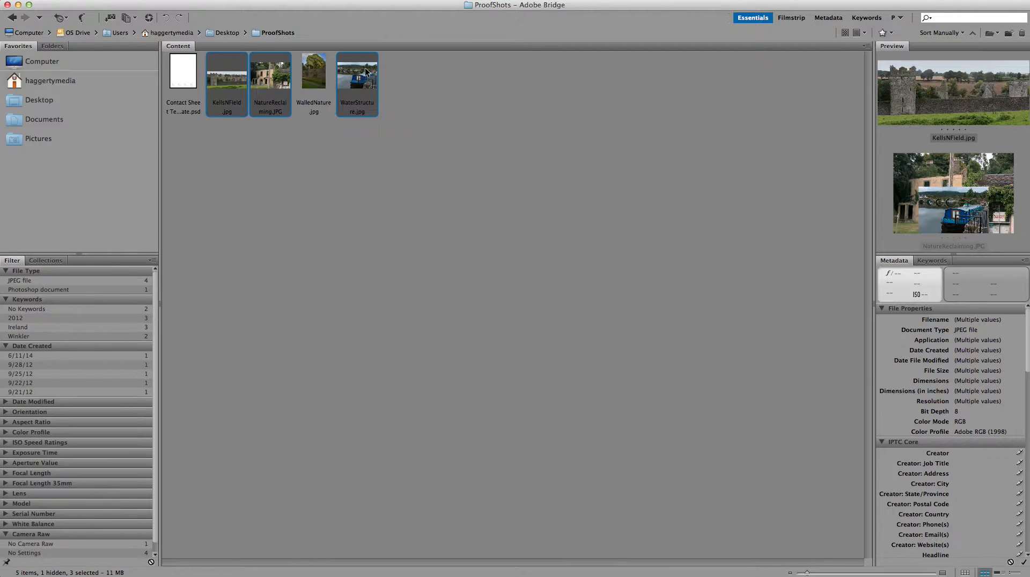
{"action": "left_click", "coordinate": [316, 82], "text": "super"}
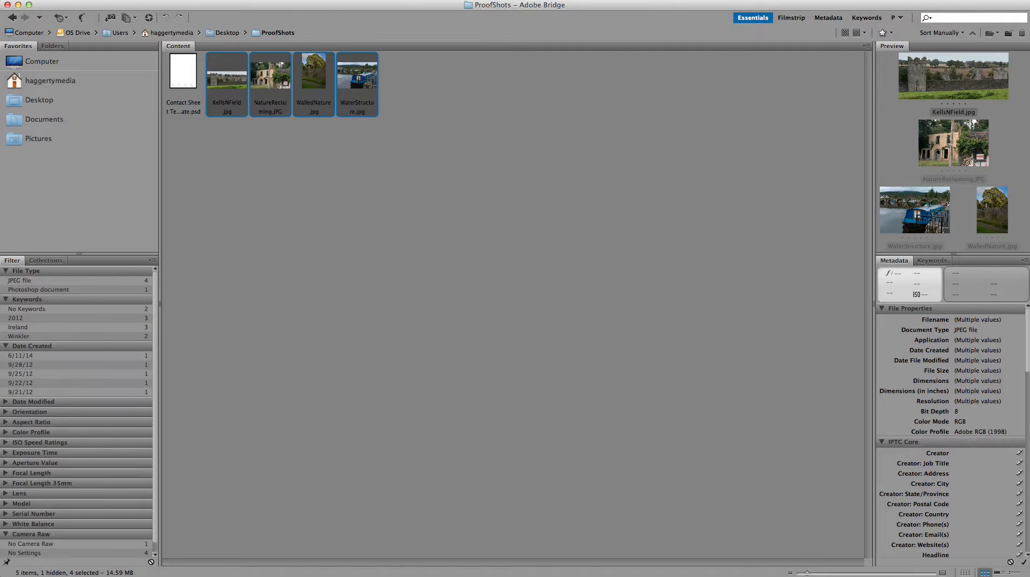
{"action": "left_click", "coordinate": [78, 0]}
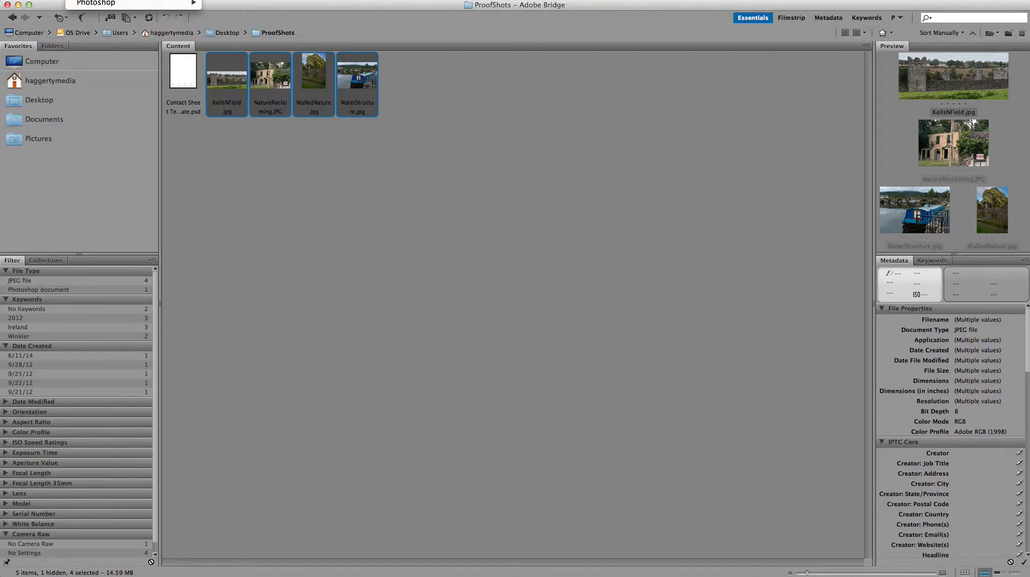
{"action": "mouse_move", "coordinate": [171, 6]}
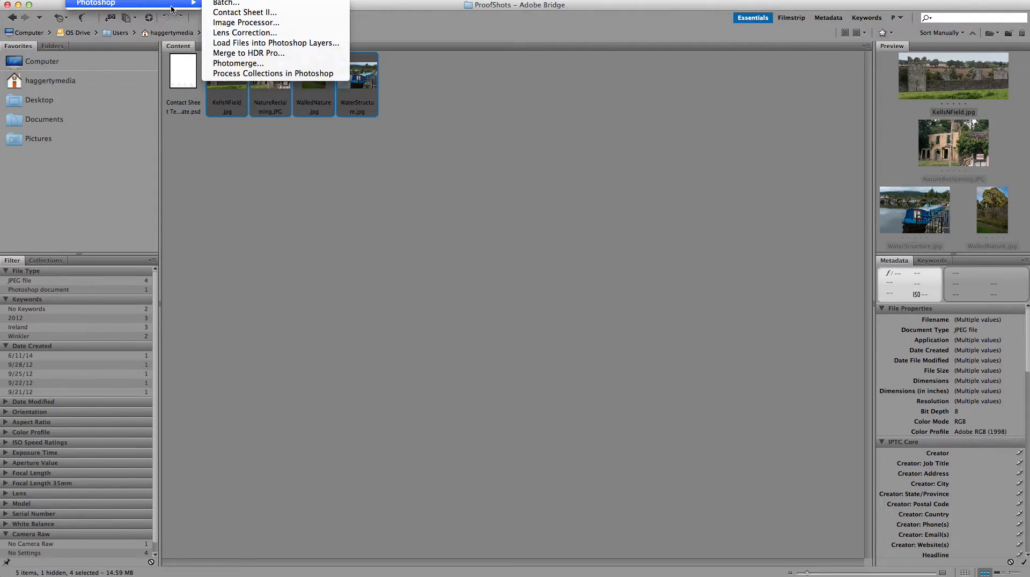
{"action": "left_click", "coordinate": [241, 12]}
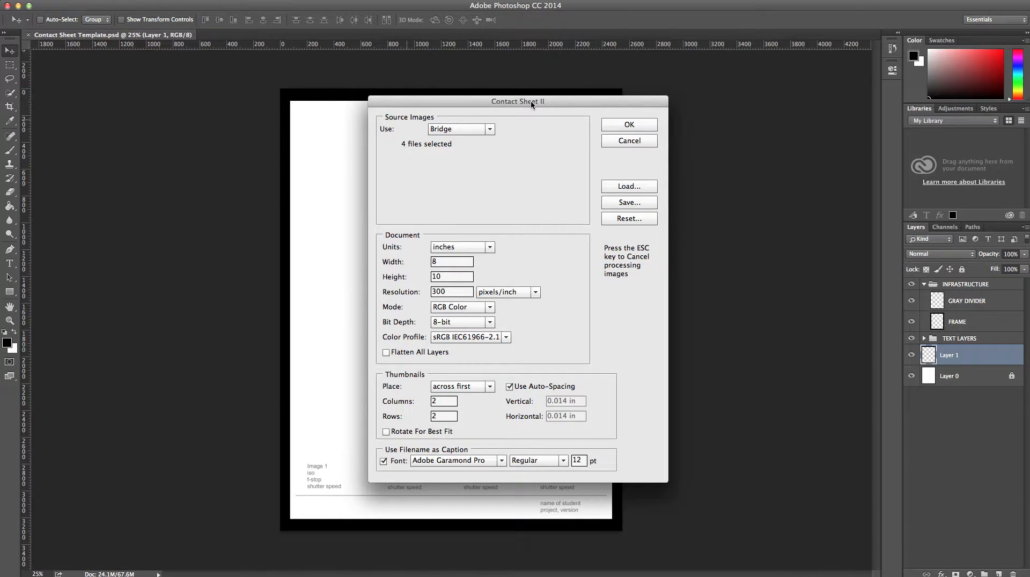
- Generate an 8×10 in, 300 ppi, 2×2 contact sheet with filename captions in Adobe Garamond Pro 12 pt
{"action": "mouse_move", "coordinate": [565, 102]}
{"action": "left_mouse_down"}
{"action": "mouse_move", "coordinate": [547, 80]}
{"action": "mouse_move", "coordinate": [553, 103]}
{"action": "left_mouse_up"}
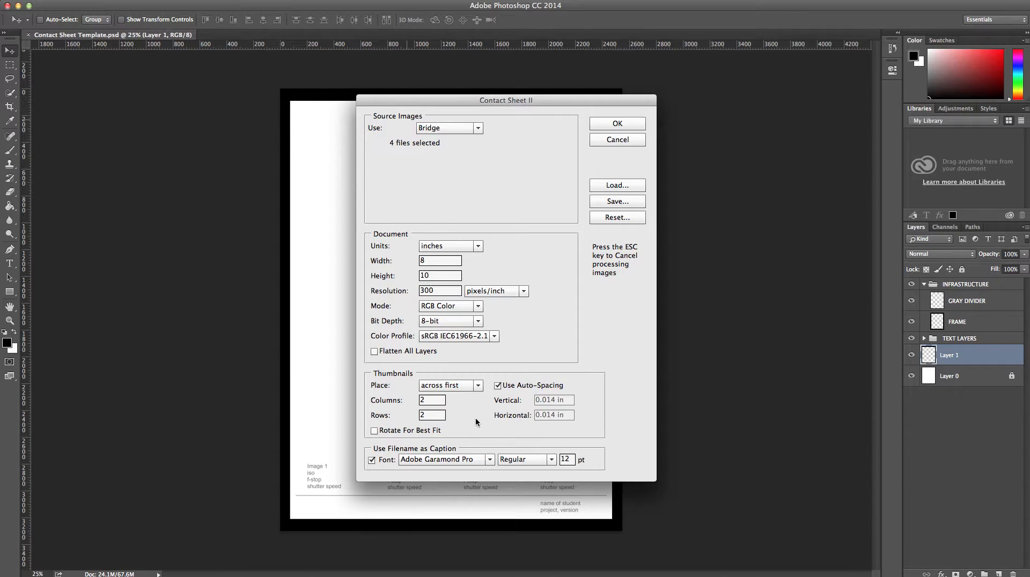
{"action": "left_click", "coordinate": [373, 461]}
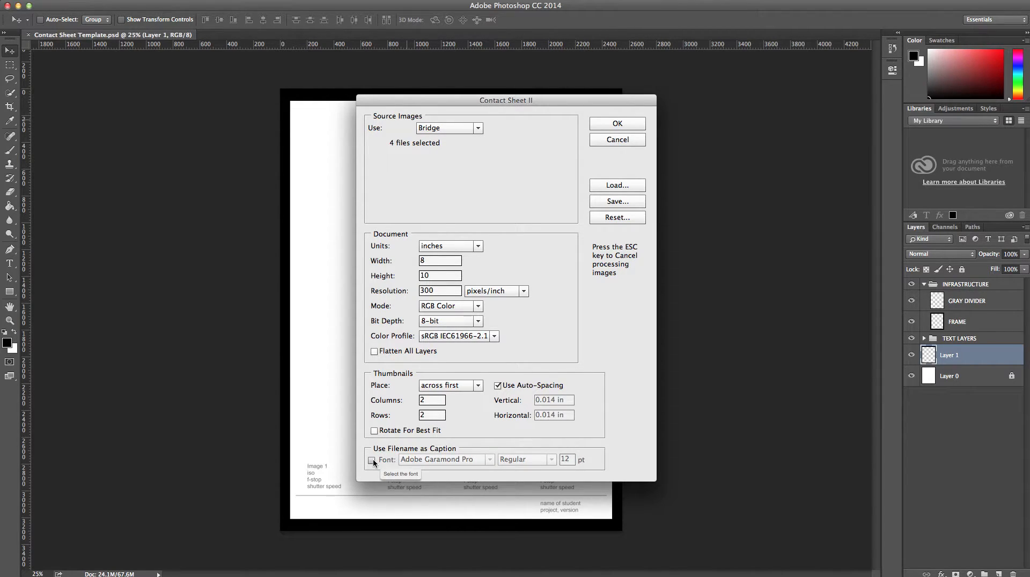
{"action": "left_click", "coordinate": [373, 460]}
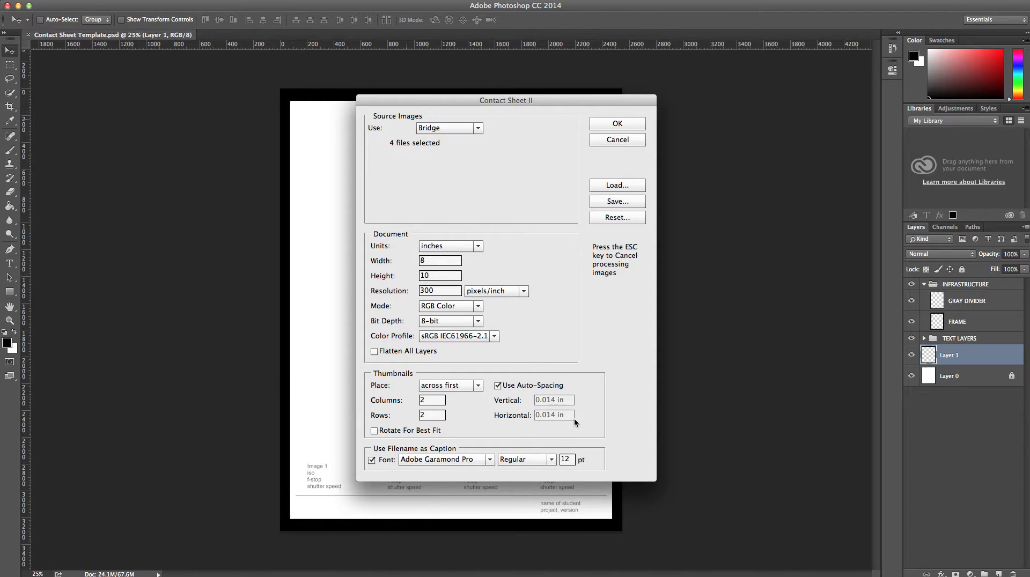
{"action": "left_click", "coordinate": [612, 123]}
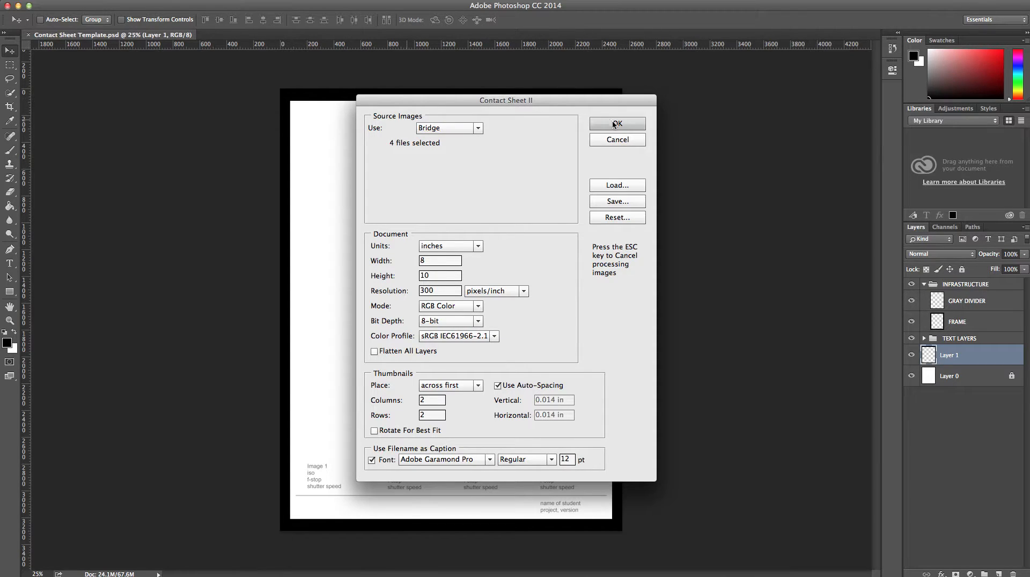
{"action": "left_click", "coordinate": [618, 125]}
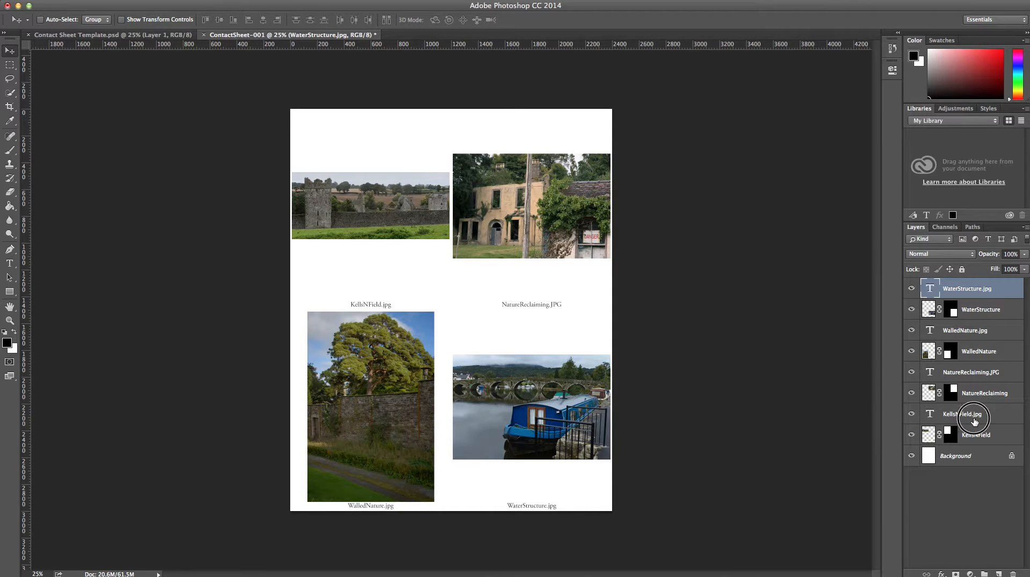
- Drag the KellsNField, NatureReclaiming and WaterStructure caption layers up to sit beneath their photos
{"action": "left_click", "coordinate": [974, 417]}
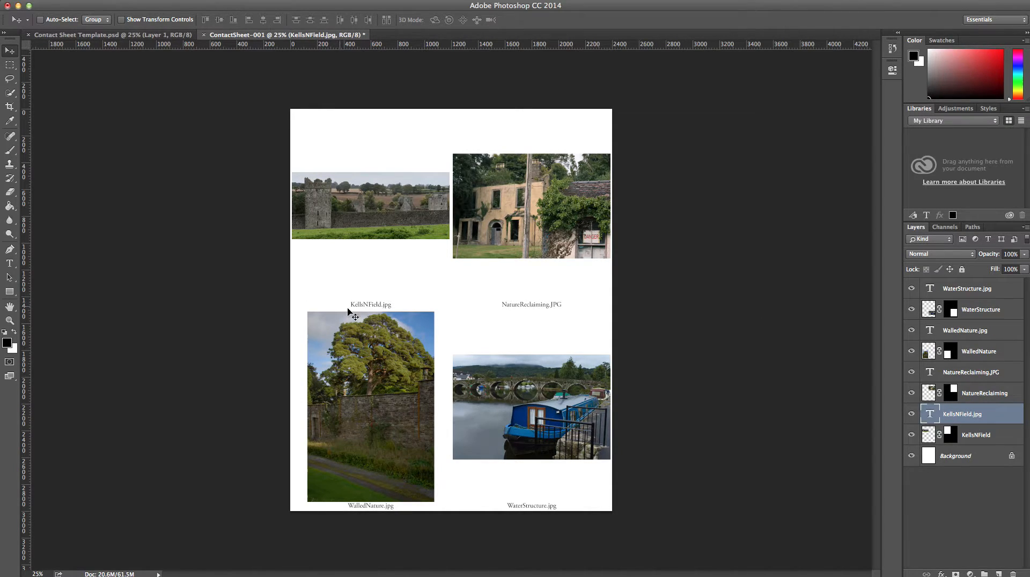
{"action": "left_click_drag", "start_coordinate": [367, 305], "coordinate": [369, 251]}
{"action": "left_click_drag", "start_coordinate": [369, 249], "coordinate": [370, 251]}
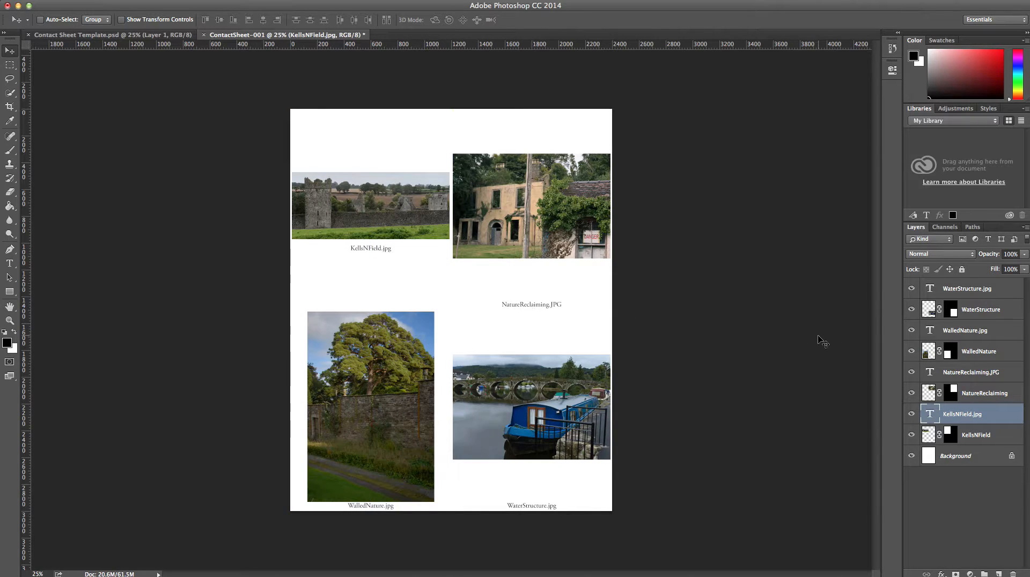
{"action": "left_click", "coordinate": [969, 373]}
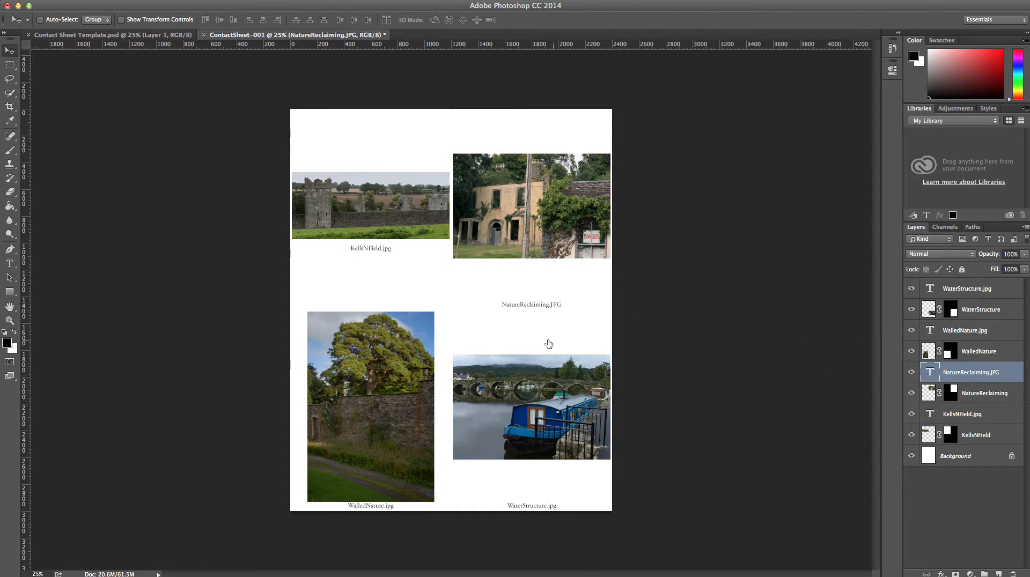
{"action": "left_click_drag", "start_coordinate": [527, 307], "coordinate": [531, 274]}
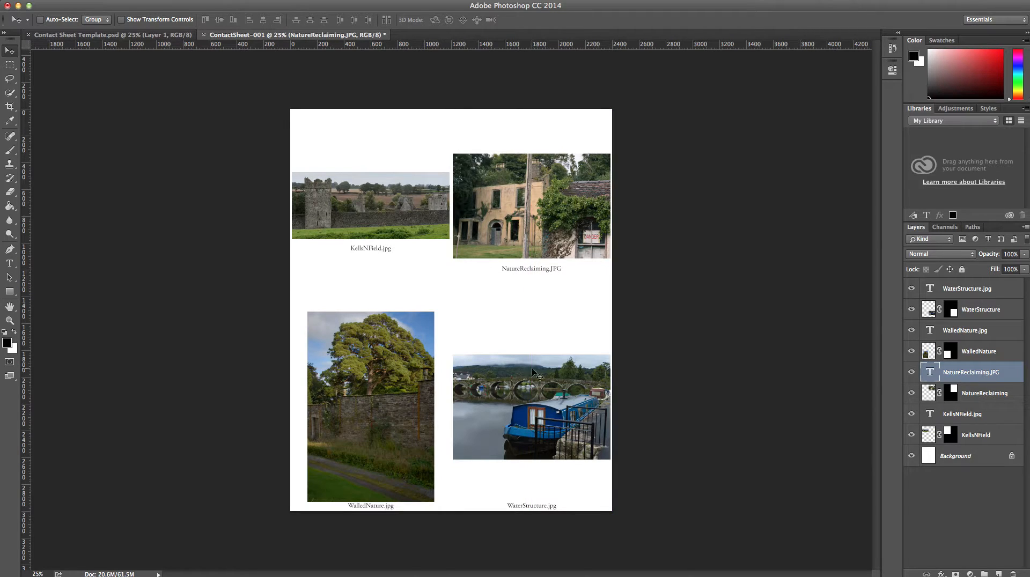
{"action": "right_click", "coordinate": [531, 508]}
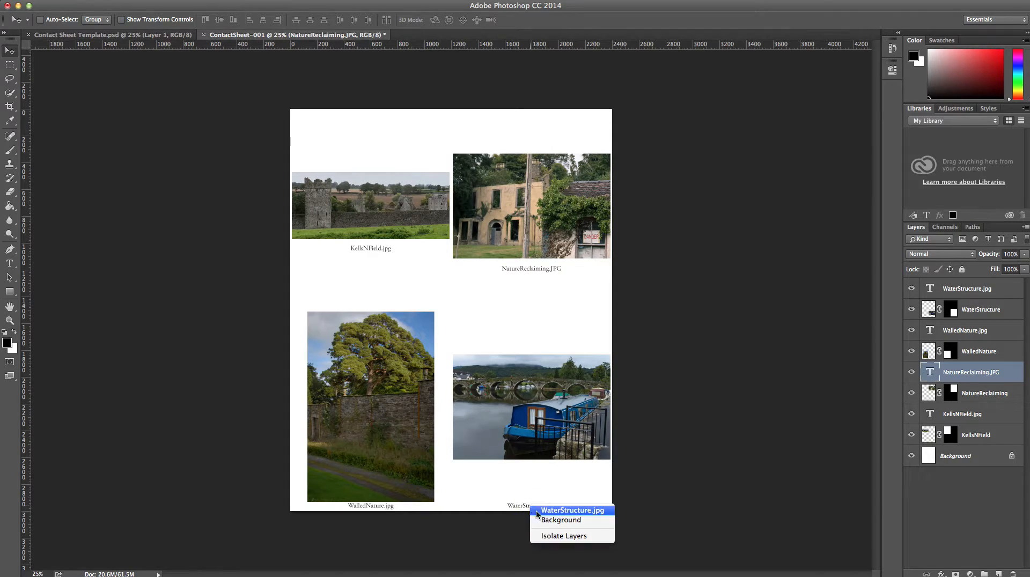
{"action": "left_click", "coordinate": [548, 512]}
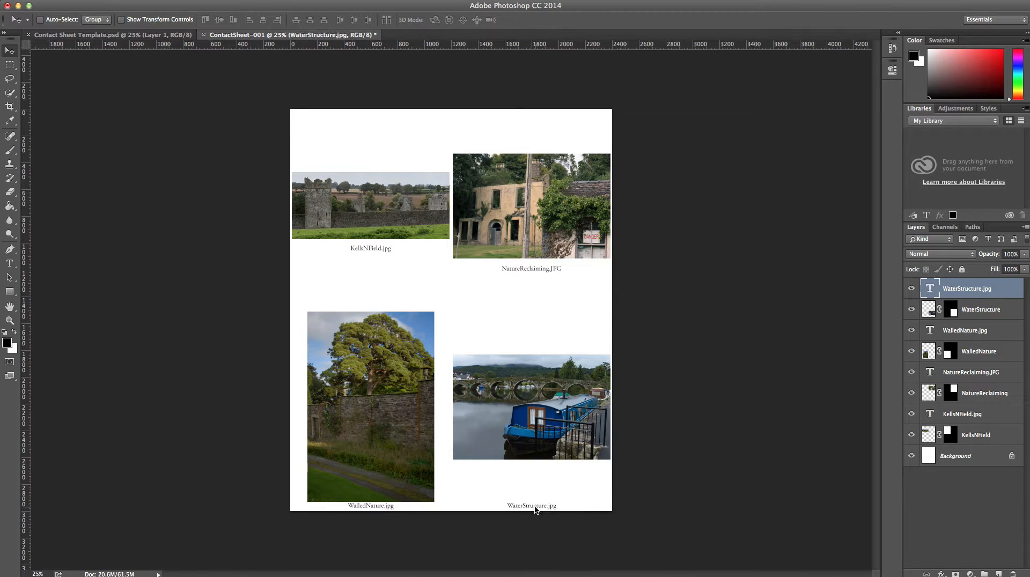
{"action": "left_click_drag", "start_coordinate": [536, 510], "coordinate": [536, 475]}
{"action": "left_click", "coordinate": [977, 437]}
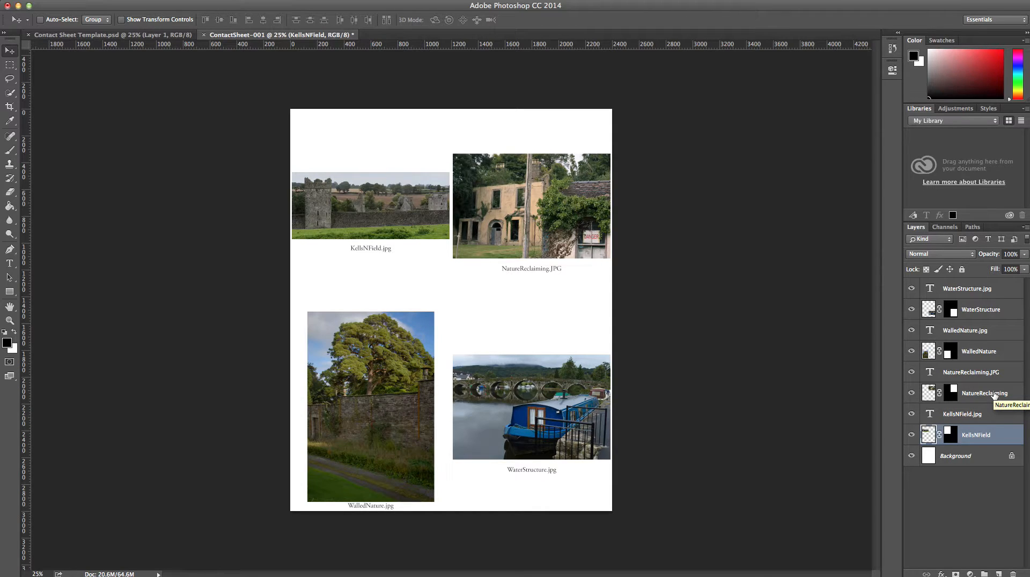
- Move the top-row and bottom-row photos with their captions higher on the page
{"action": "left_click", "coordinate": [978, 374], "text": "shift"}
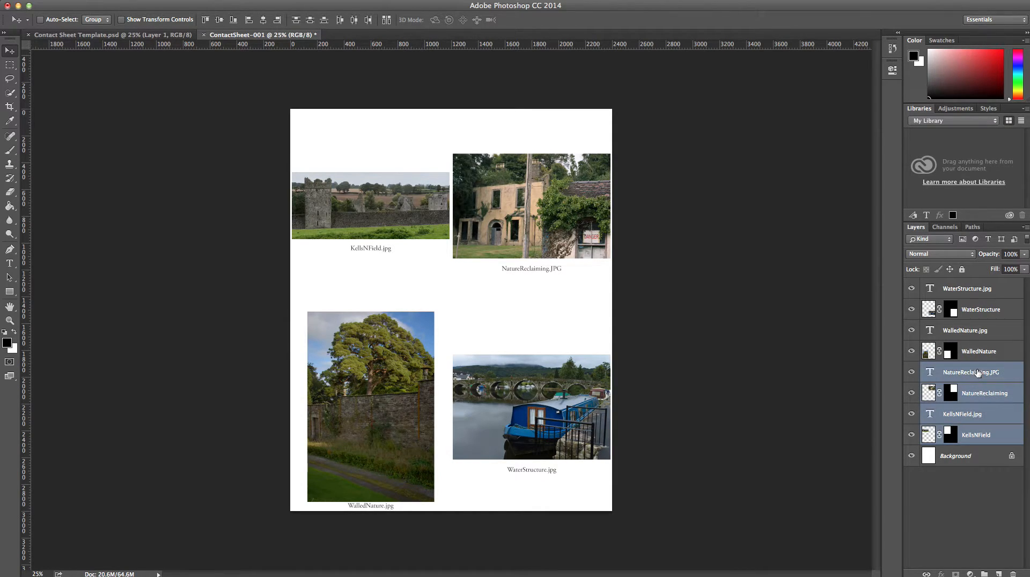
{"action": "left_click_drag", "start_coordinate": [499, 231], "coordinate": [491, 207]}
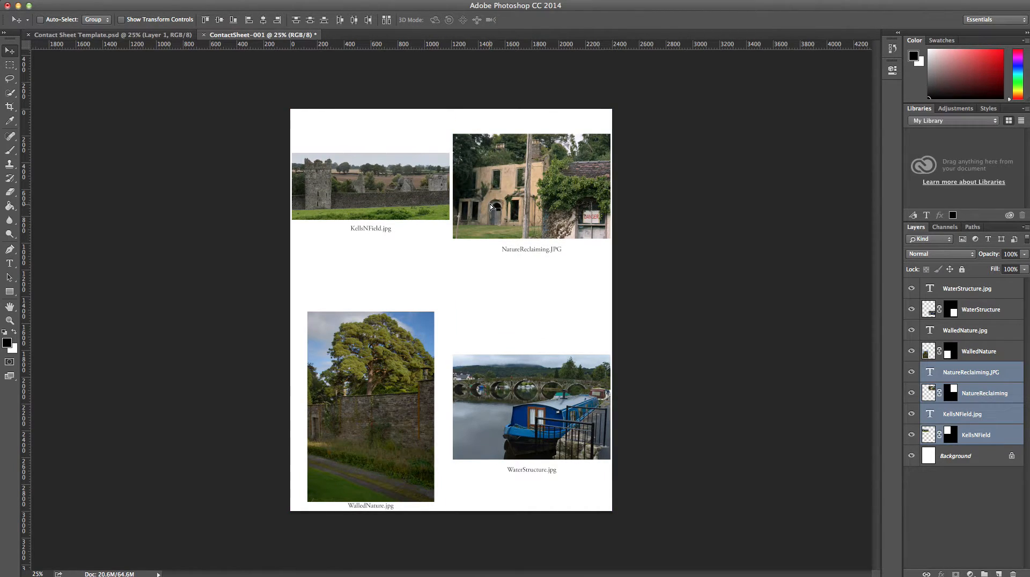
{"action": "left_click", "coordinate": [967, 291]}
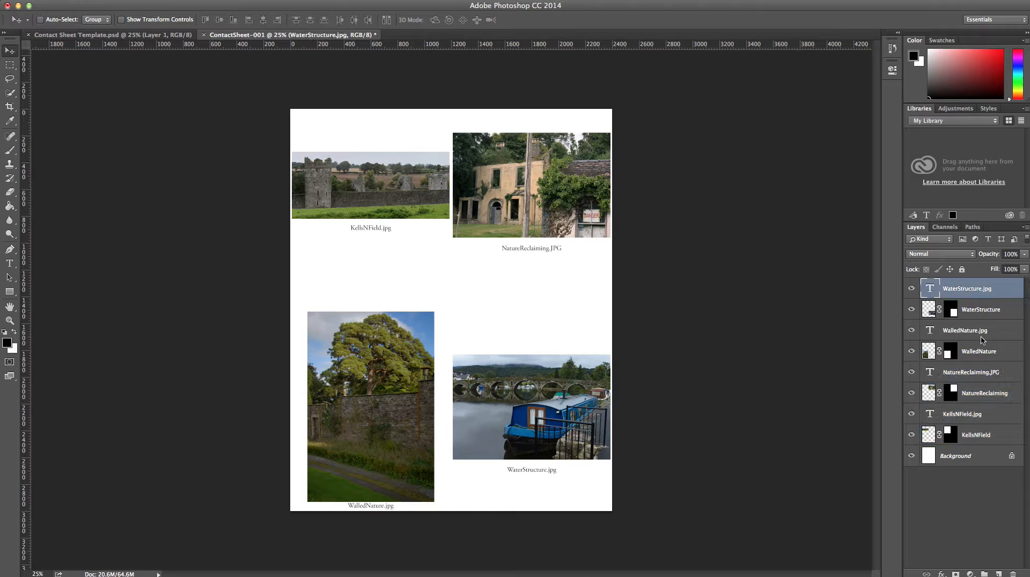
{"action": "left_click", "coordinate": [983, 350], "text": "shift"}
{"action": "left_click_drag", "start_coordinate": [520, 382], "coordinate": [516, 350]}
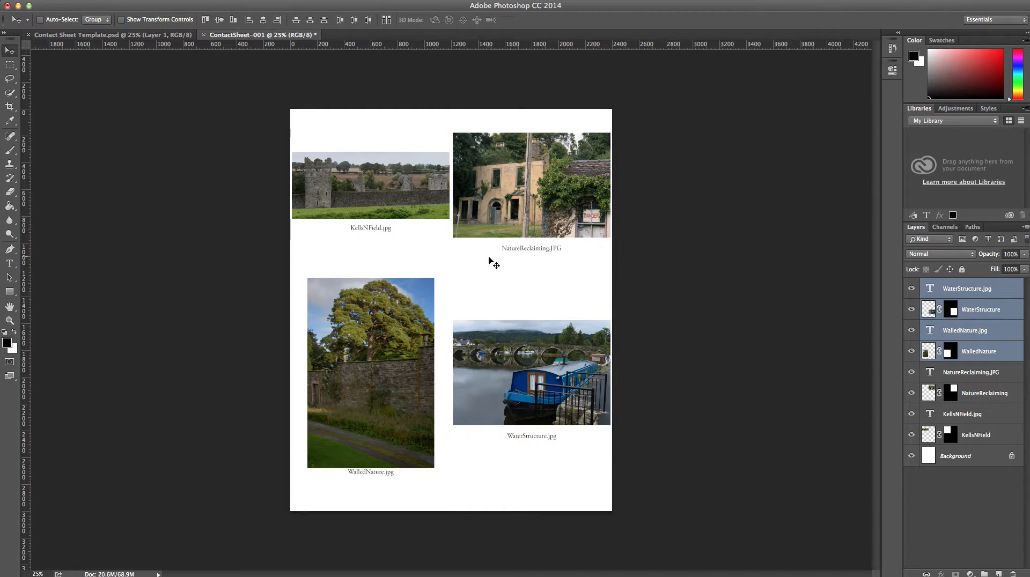
- Select the WaterStructure.jpg caption layer and bring up Save As for the sheet
{"action": "left_click", "coordinate": [968, 352]}
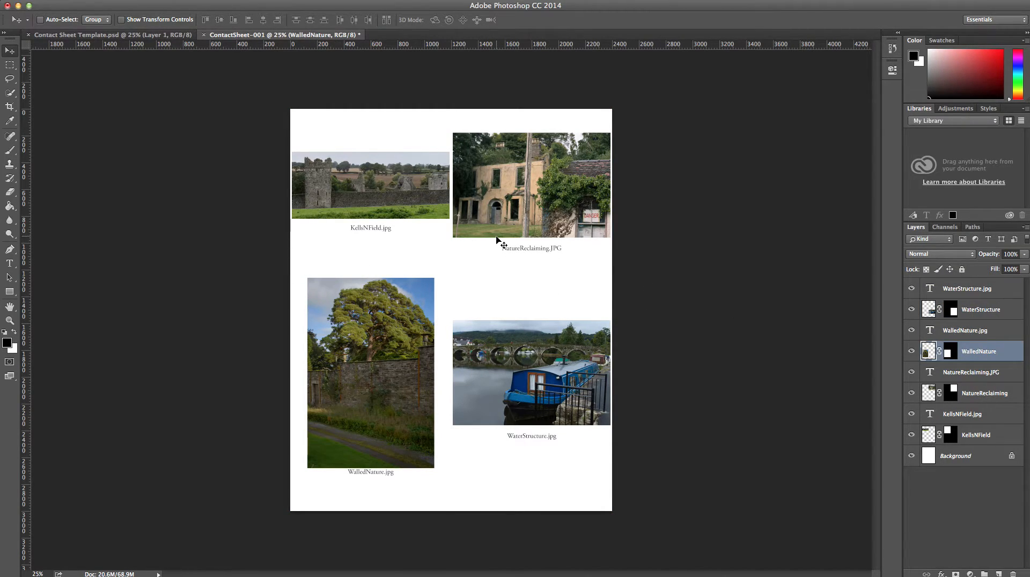
{"action": "left_click", "coordinate": [972, 293]}
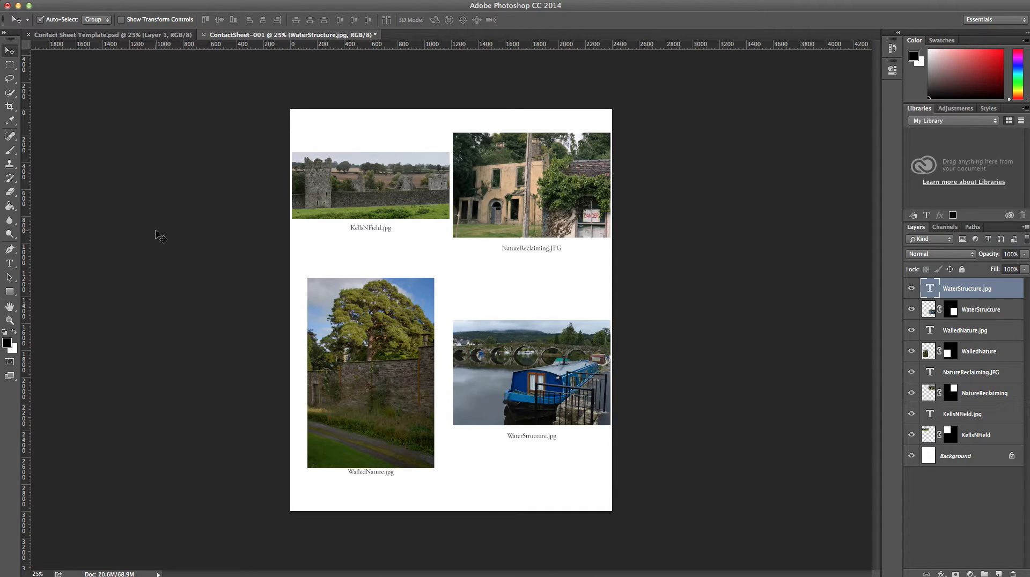
{"action": "key", "text": "super+shift+s"}
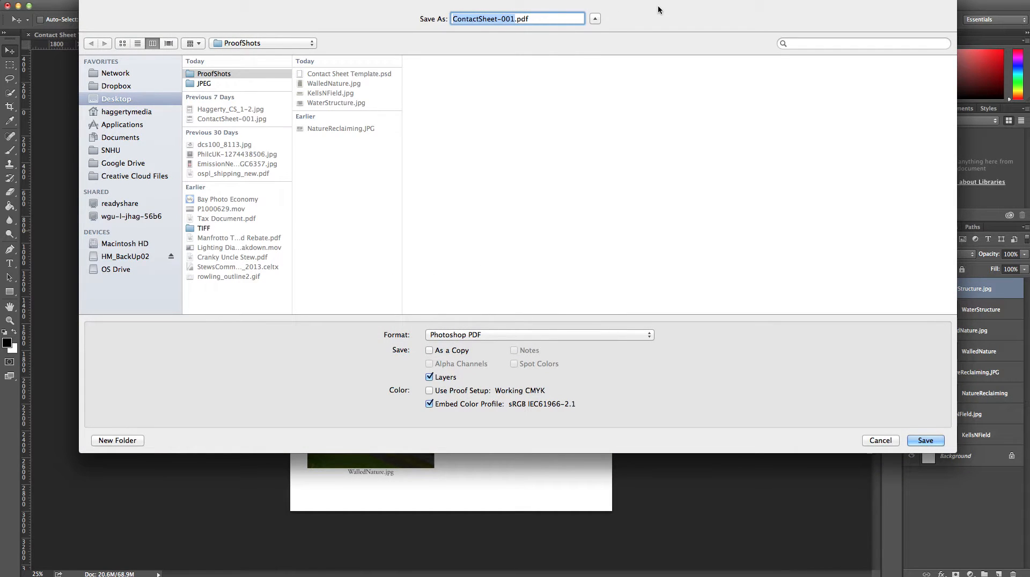
- Save the sheet in ProofShots as a quality-10 JPEG, replacing '-001' with the student's surname plus 'Proofs'
{"action": "left_click_drag", "start_coordinate": [669, 1], "coordinate": [667, 59]}
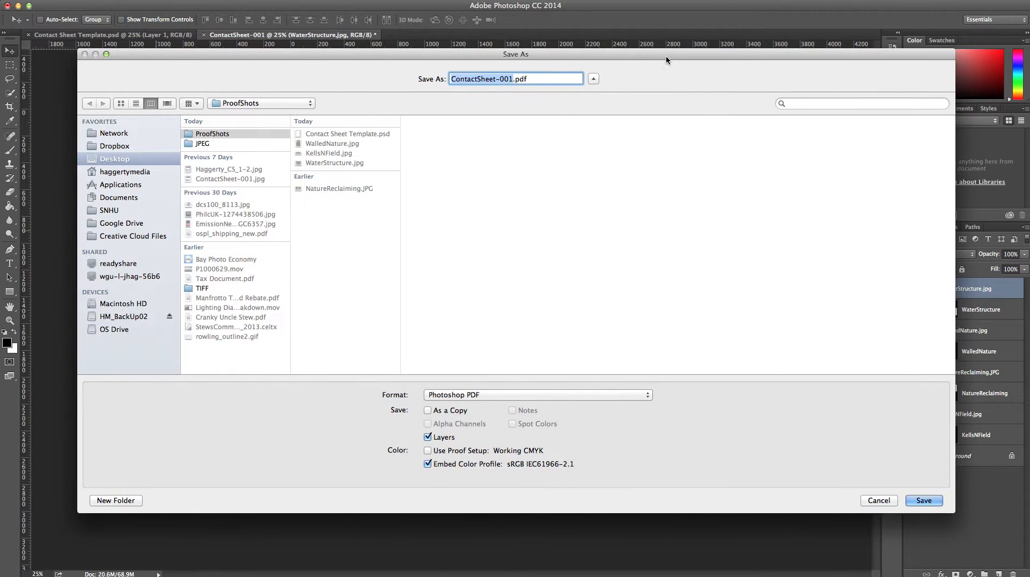
{"action": "left_click", "coordinate": [635, 394]}
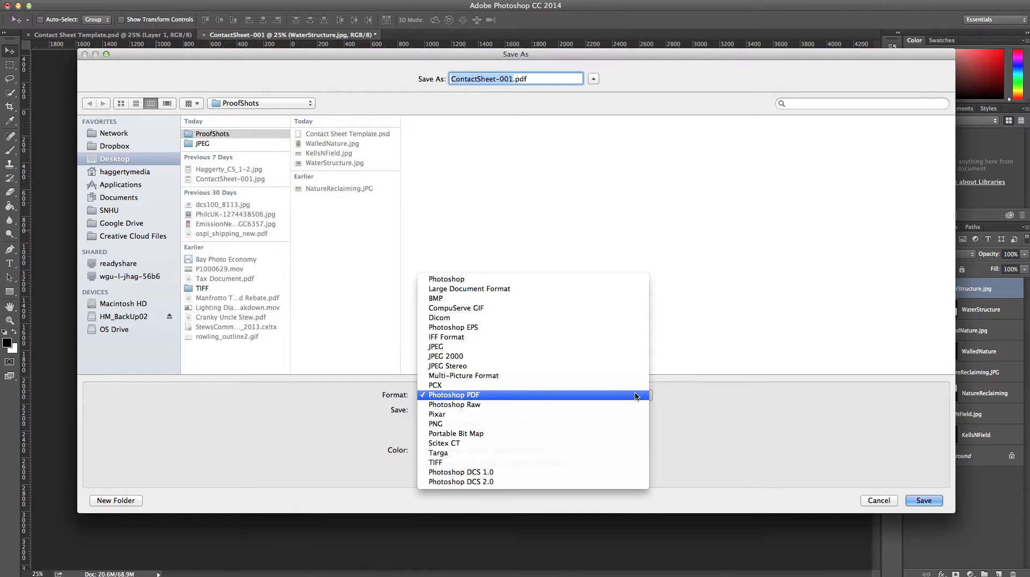
{"action": "left_click", "coordinate": [622, 346]}
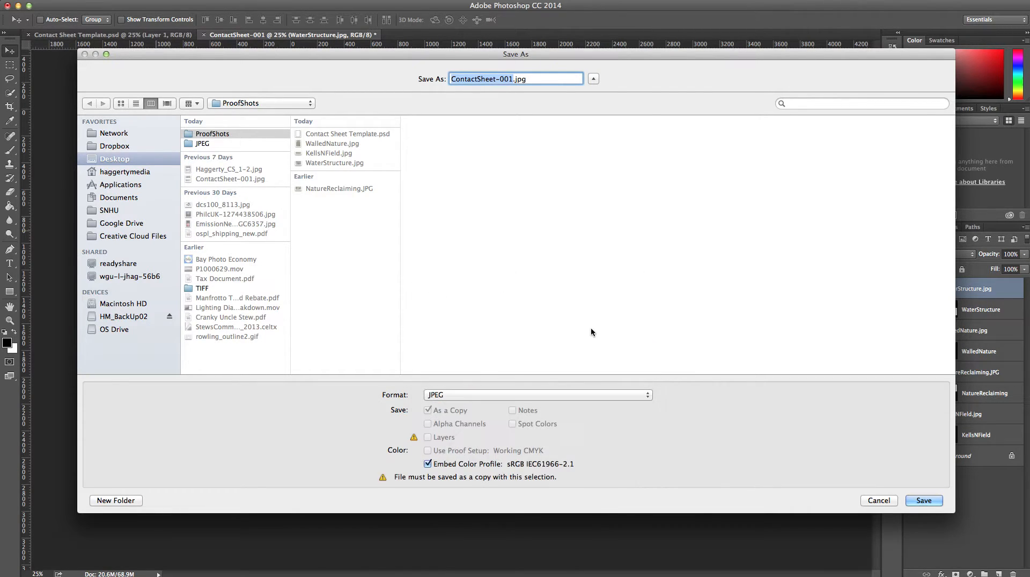
{"action": "left_click", "coordinate": [512, 79]}
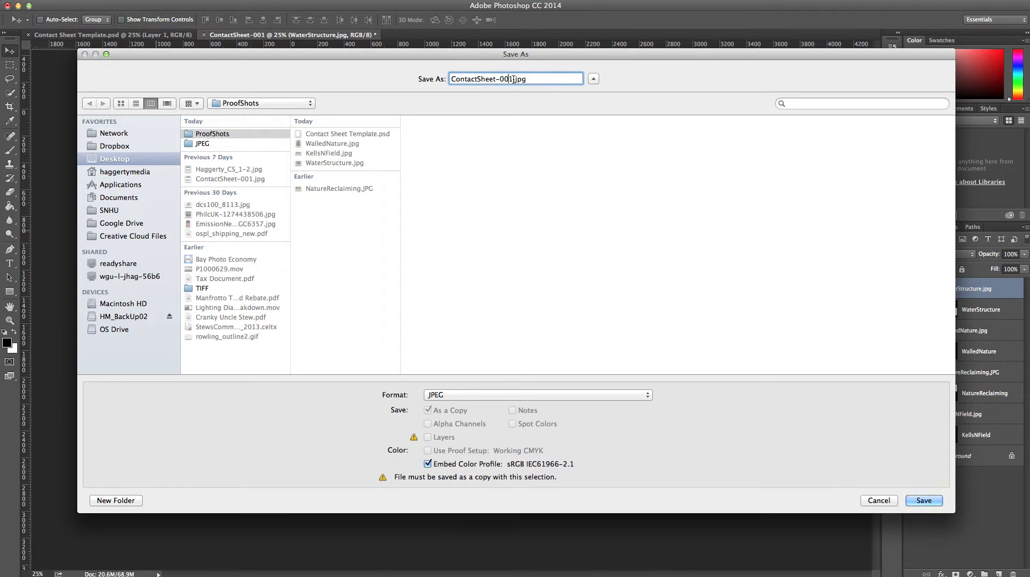
{"action": "left_click", "coordinate": [512, 79]}
{"action": "left_click_drag", "start_coordinate": [512, 78], "coordinate": [497, 79]}
{"action": "type", "text": "_HaggertyProofs"}
{"action": "left_click", "coordinate": [258, 103]}
{"action": "left_click", "coordinate": [258, 103]}
{"action": "left_click", "coordinate": [929, 501]}
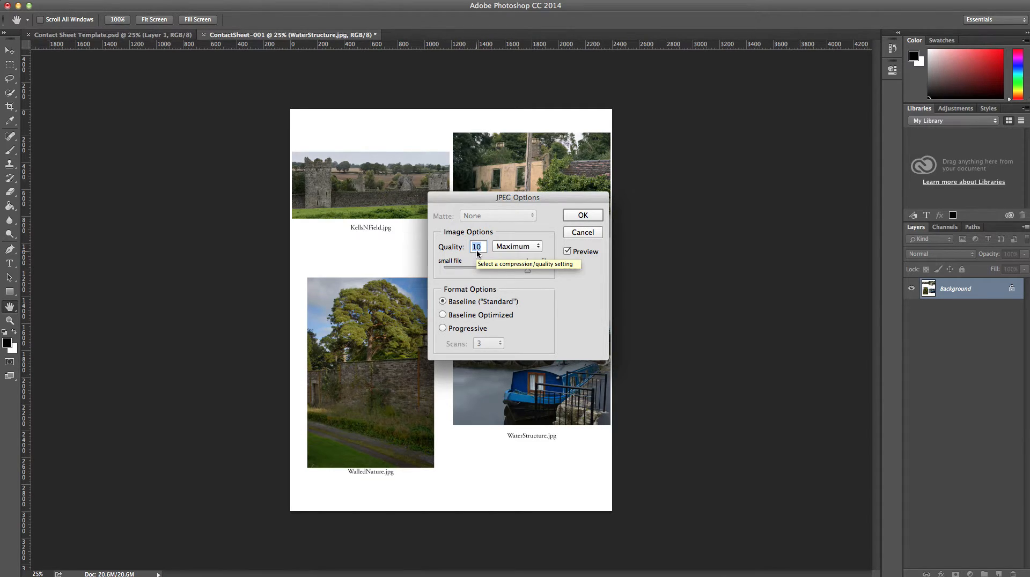
{"action": "left_click", "coordinate": [577, 220]}
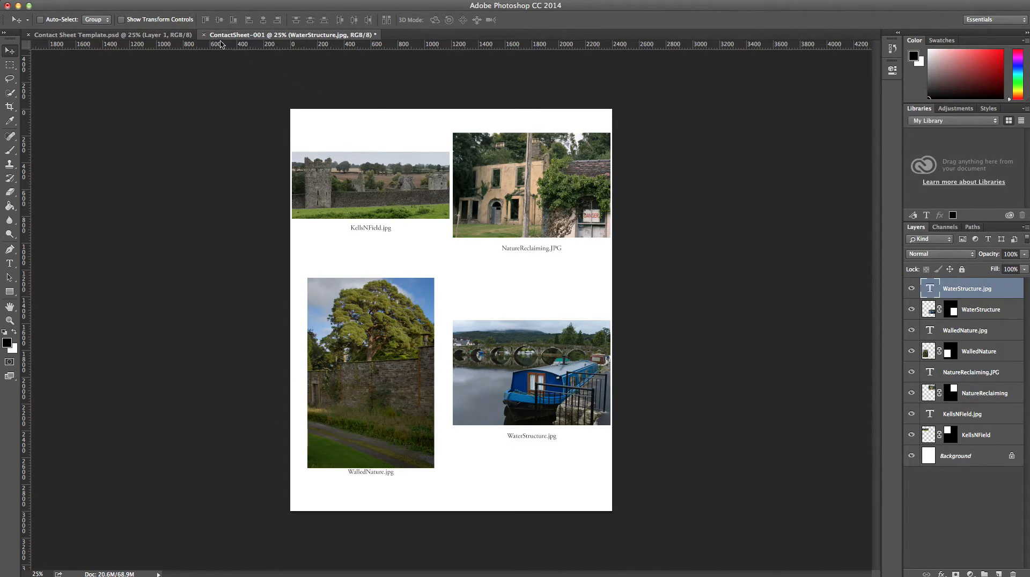
- Close ContactSheet-001 without saving, then move Bridge down and deselect the thumbnails
{"action": "left_click", "coordinate": [204, 35]}
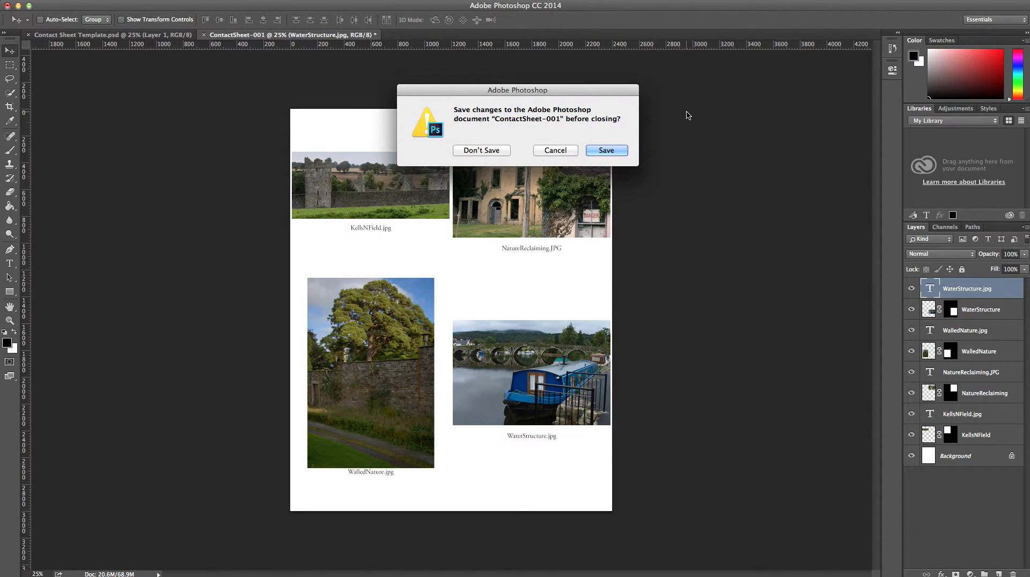
{"action": "left_click", "coordinate": [490, 151]}
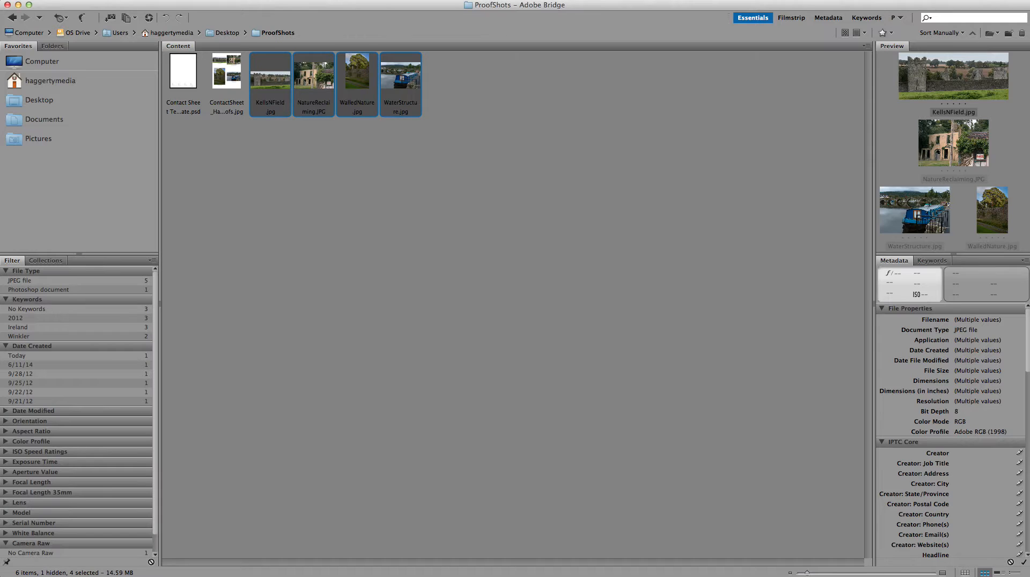
{"action": "left_click_drag", "start_coordinate": [537, 11], "coordinate": [551, 352]}
{"action": "left_click", "coordinate": [575, 411]}
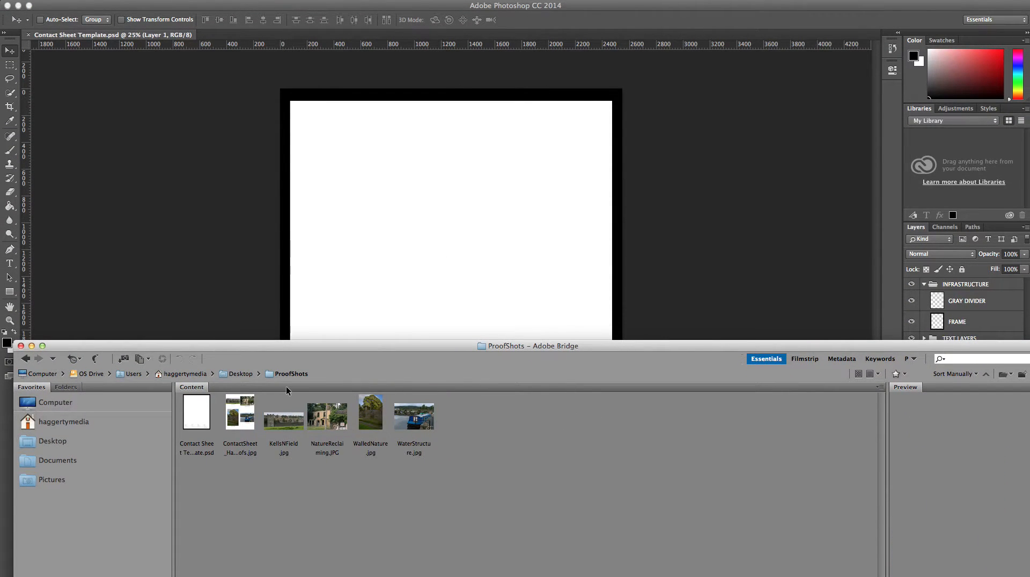
- Place the ContactSheet proofs JPEG into the template, nudge it up, and commit the transform
{"action": "left_click", "coordinate": [249, 427]}
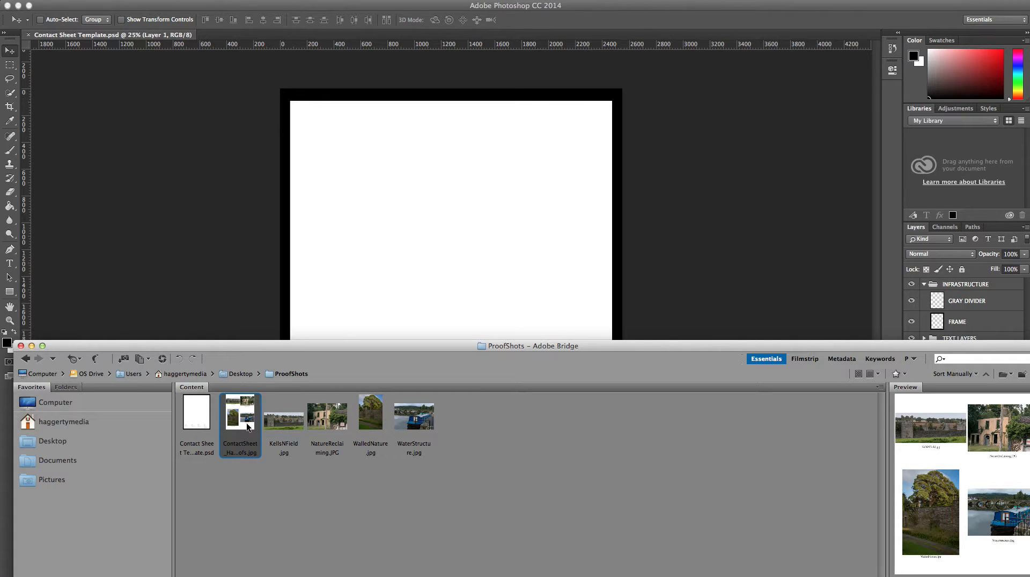
{"action": "left_click_drag", "start_coordinate": [237, 421], "coordinate": [451, 191]}
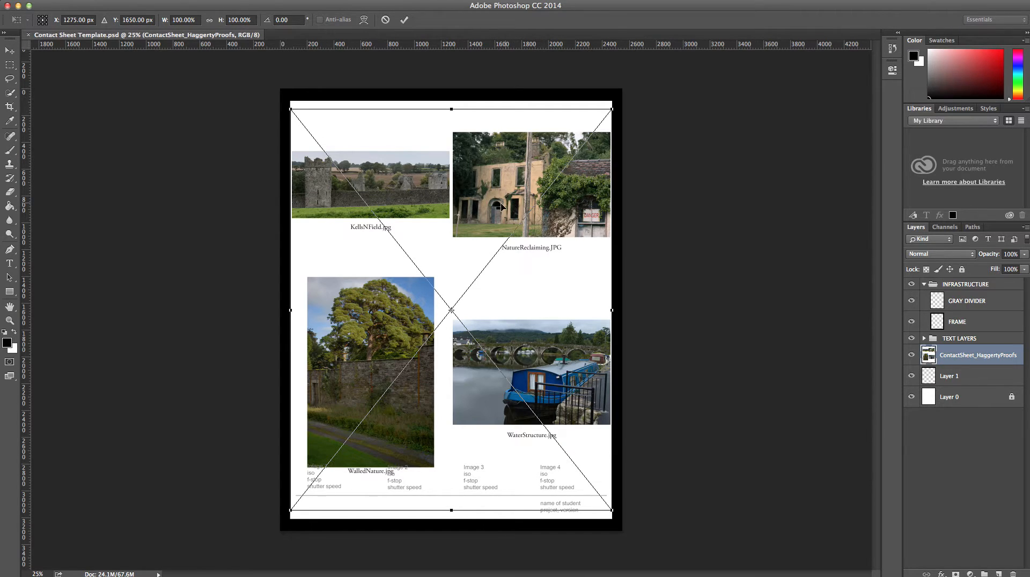
{"action": "left_click_drag", "start_coordinate": [484, 208], "coordinate": [485, 180]}
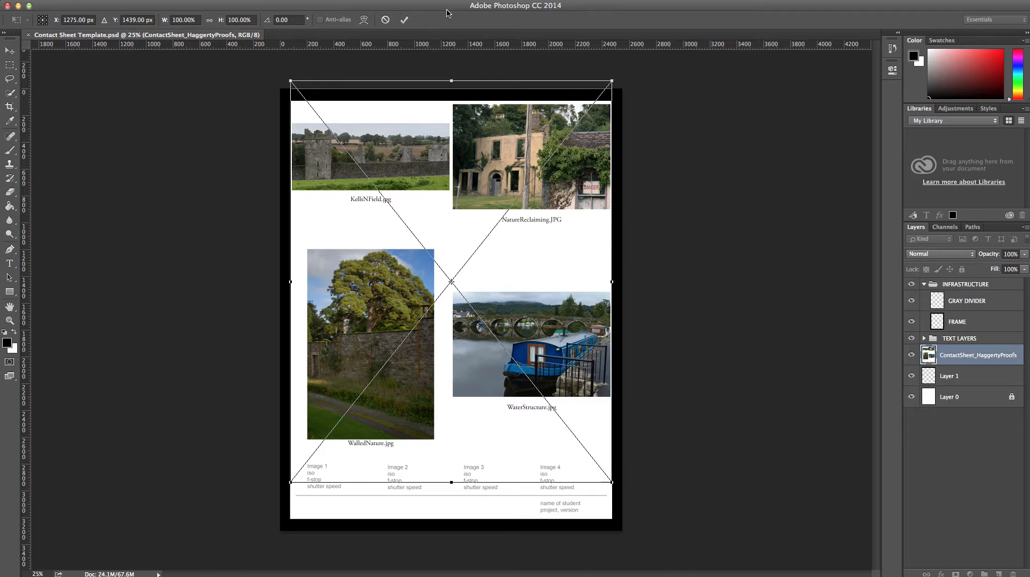
{"action": "left_click", "coordinate": [404, 22]}
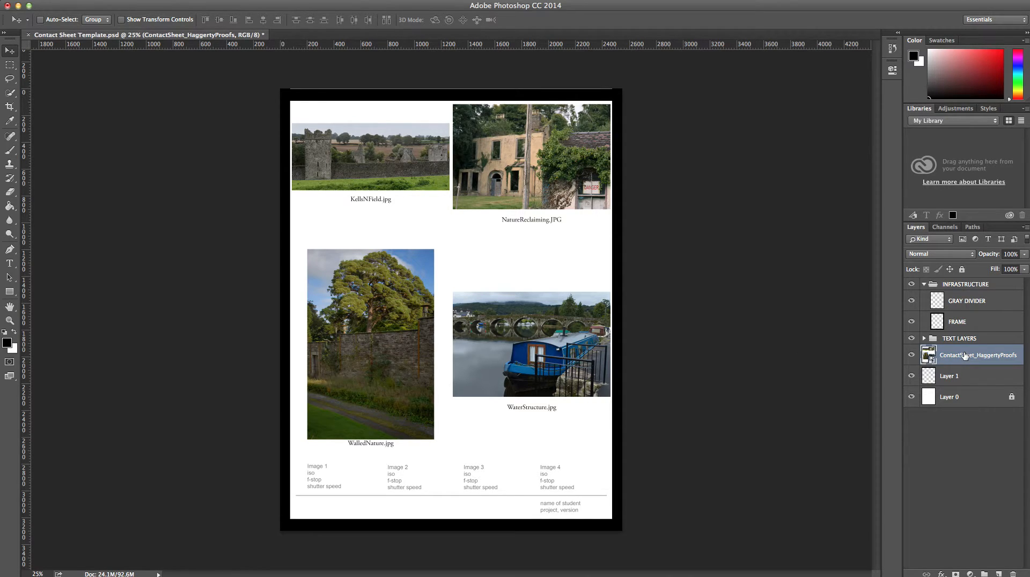
- Drag the ContactSheet layer below Layer 1, then collapse INFRASTRUCTURE and select TEXT LAYERS
{"action": "left_click", "coordinate": [924, 285]}
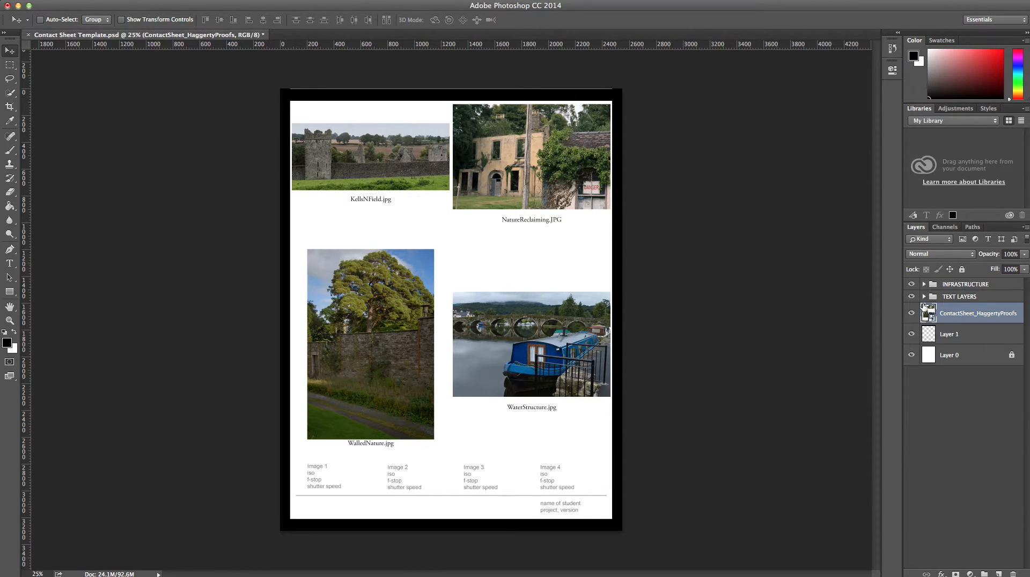
{"action": "left_click", "coordinate": [924, 296]}
{"action": "left_click", "coordinate": [924, 297]}
{"action": "left_click_drag", "start_coordinate": [968, 317], "coordinate": [956, 361]}
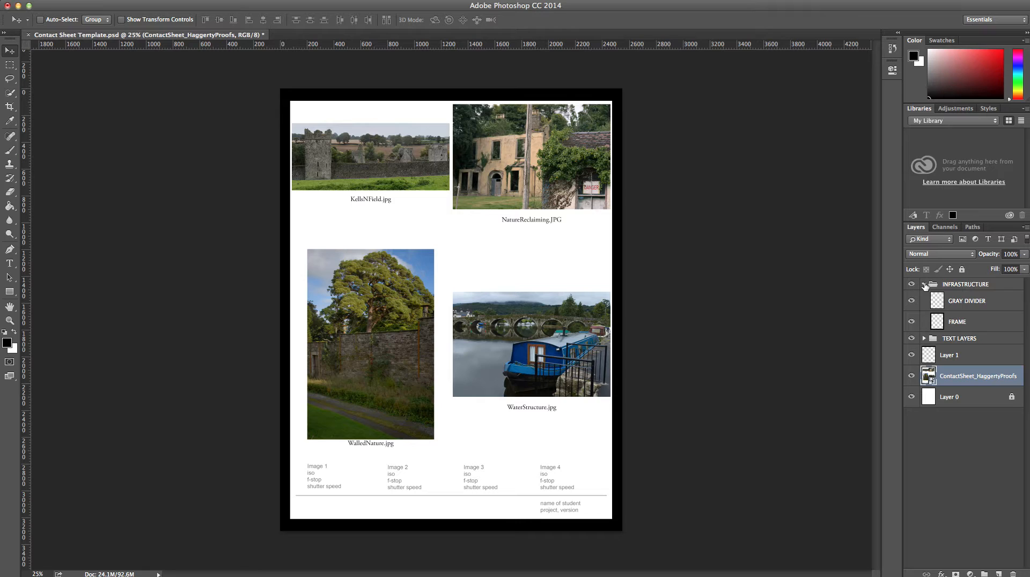
{"action": "left_click", "coordinate": [925, 285]}
{"action": "left_click", "coordinate": [954, 297]}
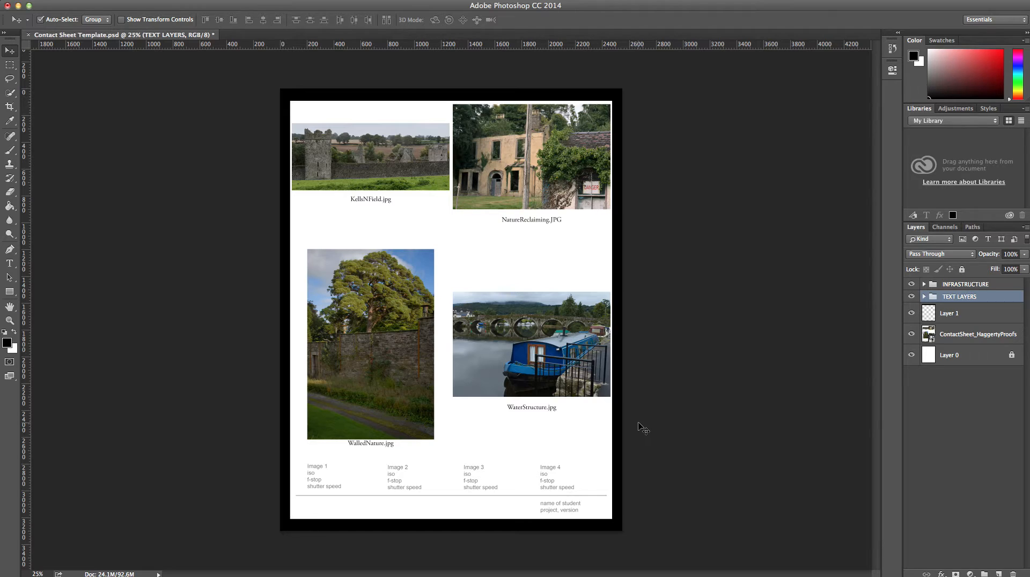
- Zoom in and replace the 'name of student' line with the student's full name
{"action": "key", "text": "super+plus"}
{"action": "key", "text": "super+plus"}
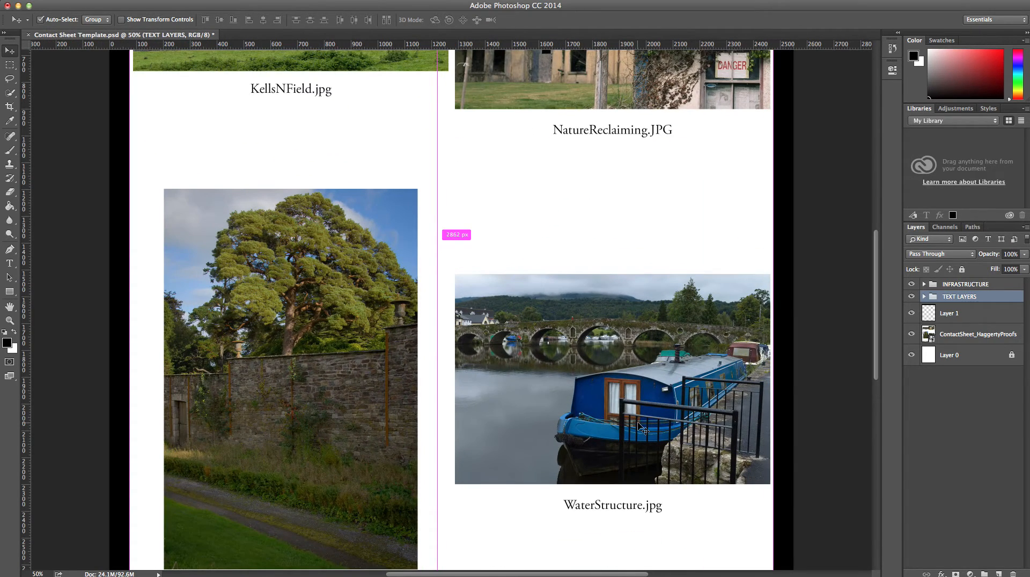
{"action": "scroll", "coordinate": [642, 429], "scroll_direction": "down", "scroll_amount": 10}
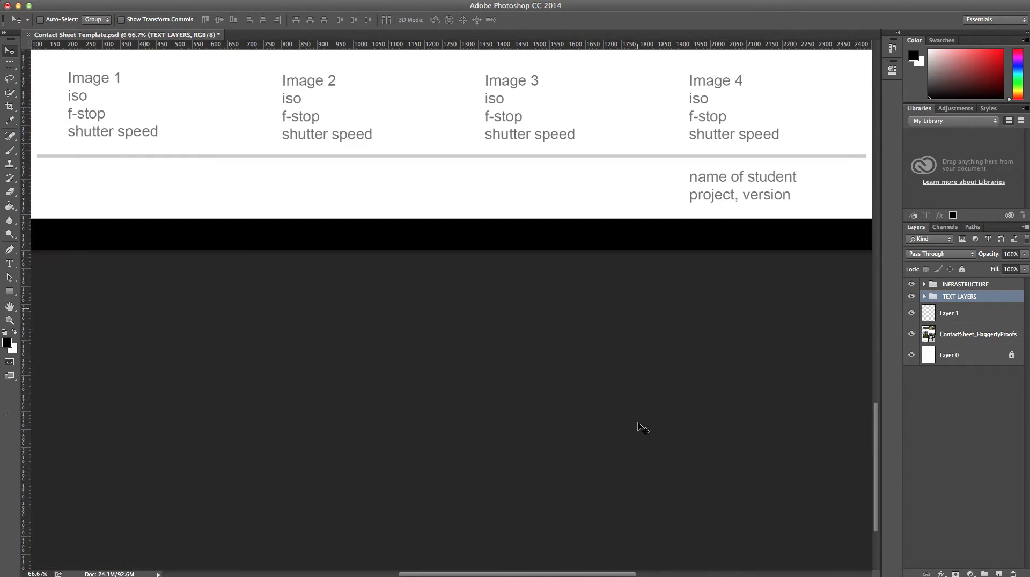
{"action": "scroll", "coordinate": [643, 429], "scroll_direction": "up", "scroll_amount": 4}
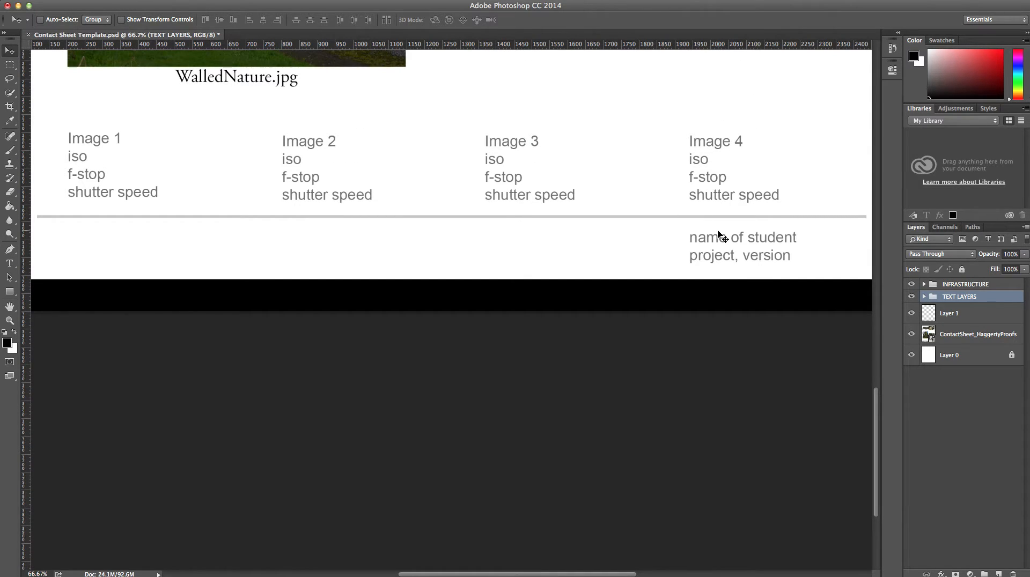
{"action": "key", "text": "t"}
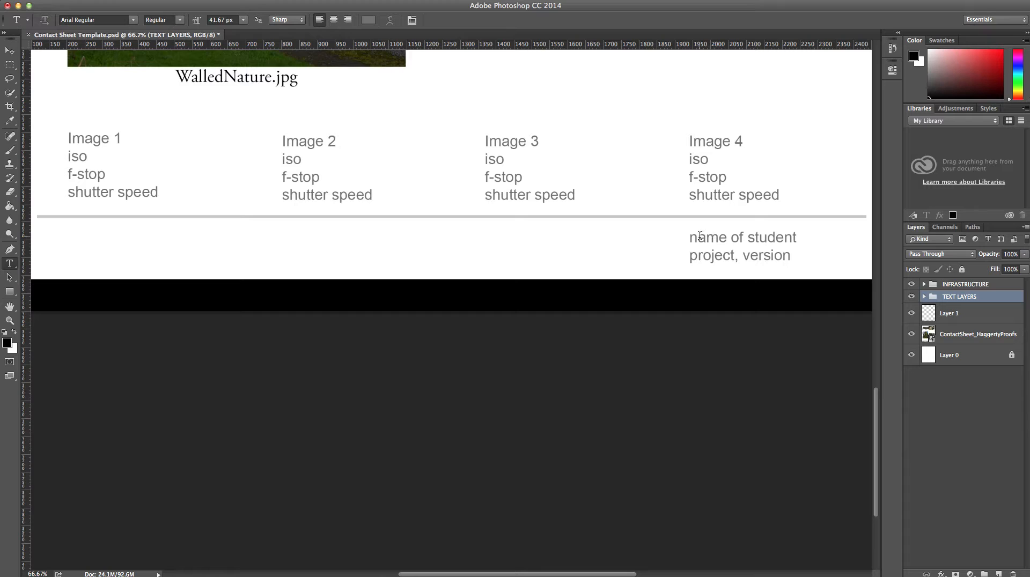
{"action": "left_click", "coordinate": [690, 239]}
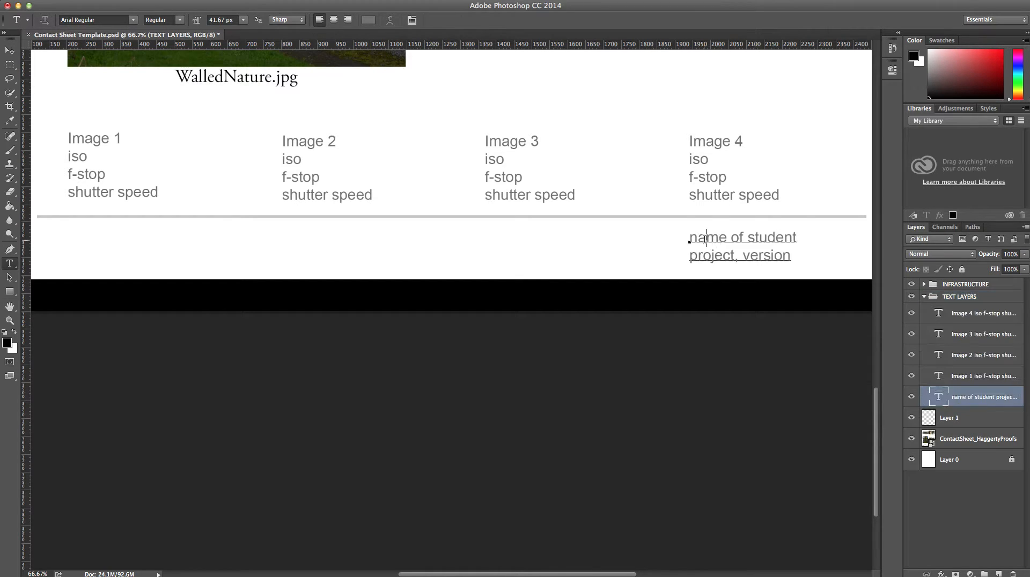
{"action": "left_click_drag", "start_coordinate": [690, 239], "coordinate": [802, 239]}
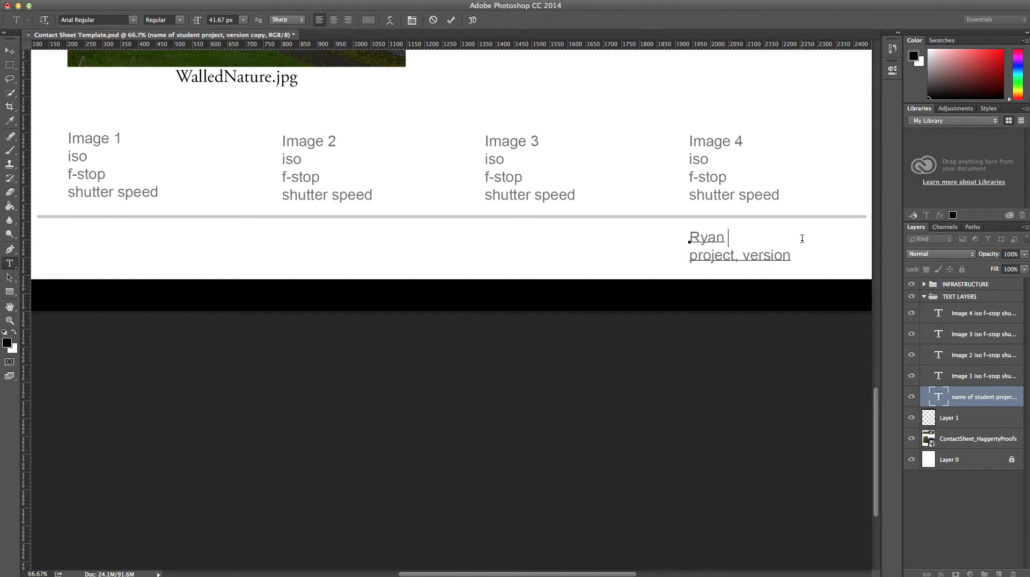
- Replace the 'project, version' line with '2-2 CS Proofs' and commit the text
{"action": "left_click", "coordinate": [789, 254]}
{"action": "left_click_drag", "start_coordinate": [773, 253], "coordinate": [683, 256]}
{"action": "type", "text": "2-"}
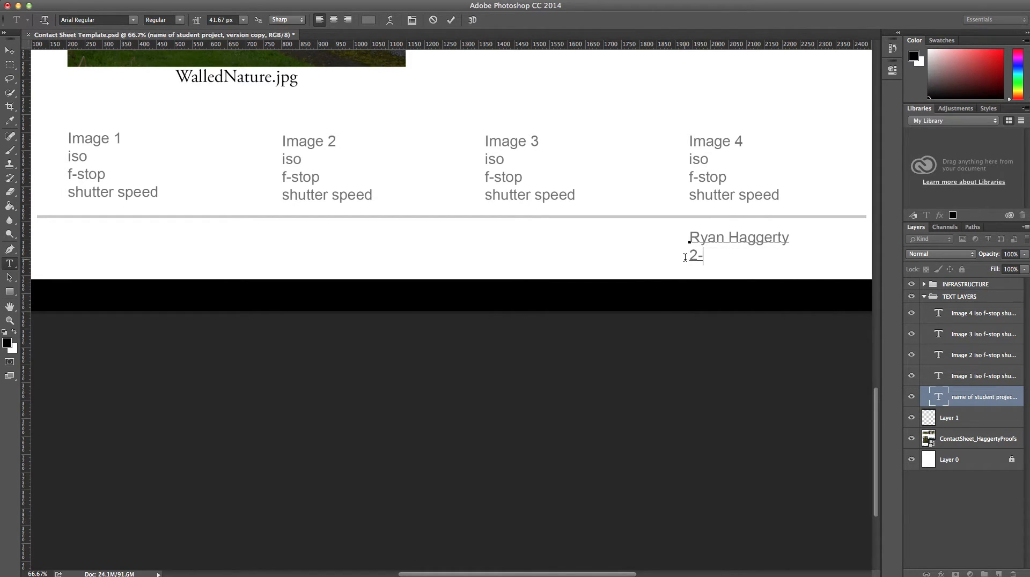
{"action": "type", "text": "2 CS Proo "}
{"action": "type", "text": "s"}
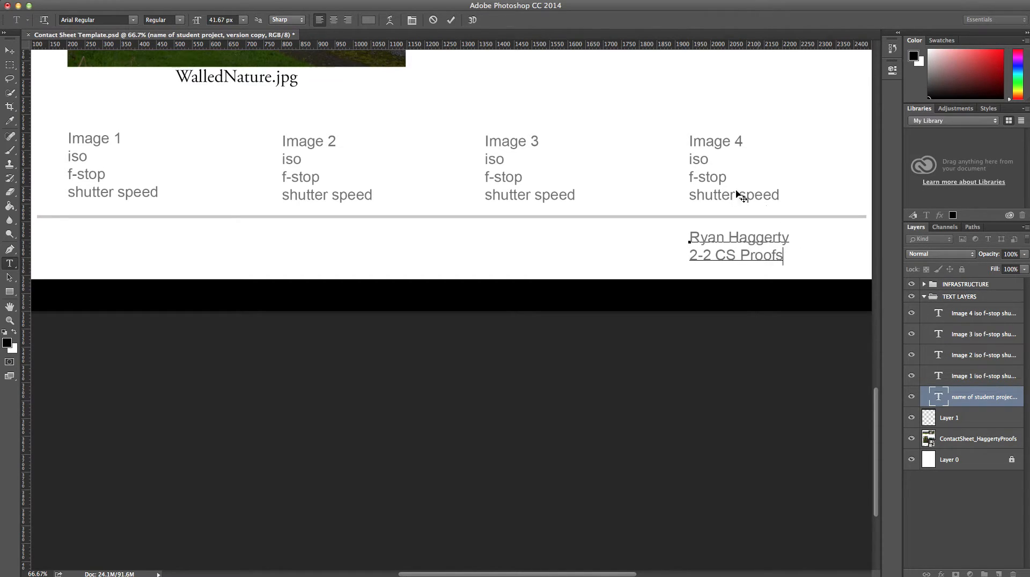
{"action": "left_click", "coordinate": [450, 22]}
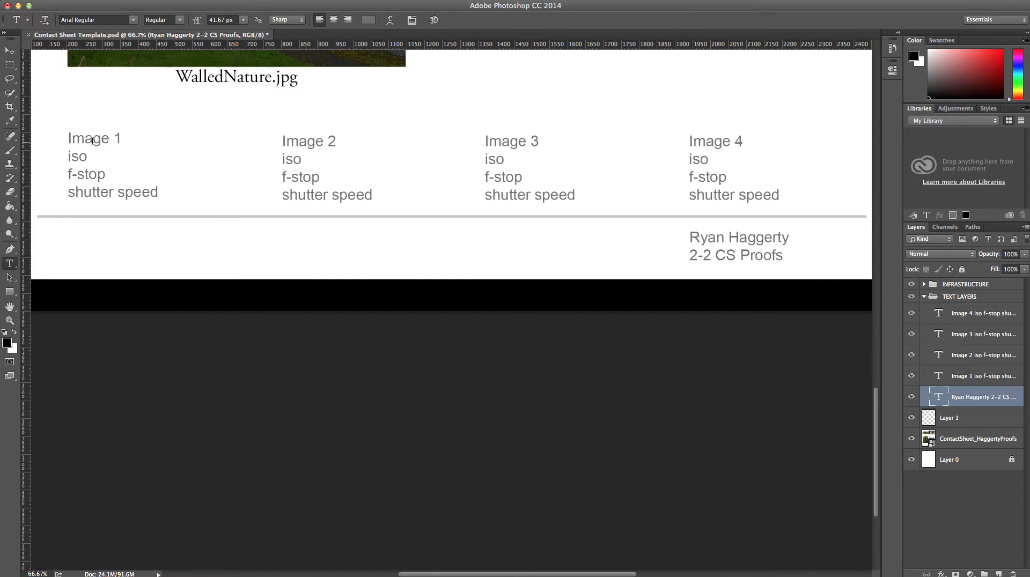
- Replace the first caption heading 'Image 1' with 'KellsNField' and commit the text edit
{"action": "left_click_drag", "start_coordinate": [877, 413], "coordinate": [877, 315]}
{"action": "scroll", "coordinate": [275, 306], "scroll_direction": "down", "scroll_amount": 3}
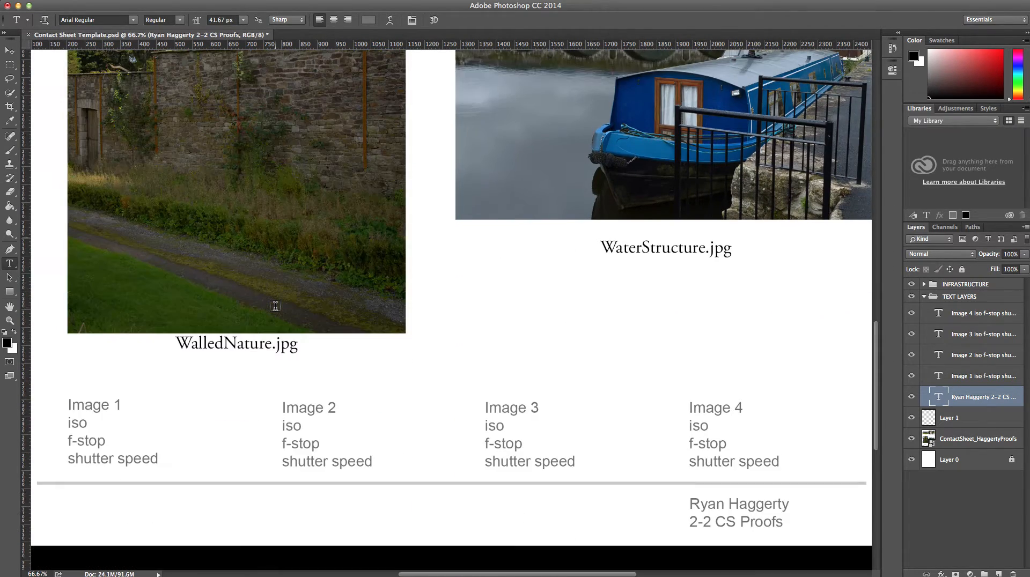
{"action": "left_click", "coordinate": [93, 411]}
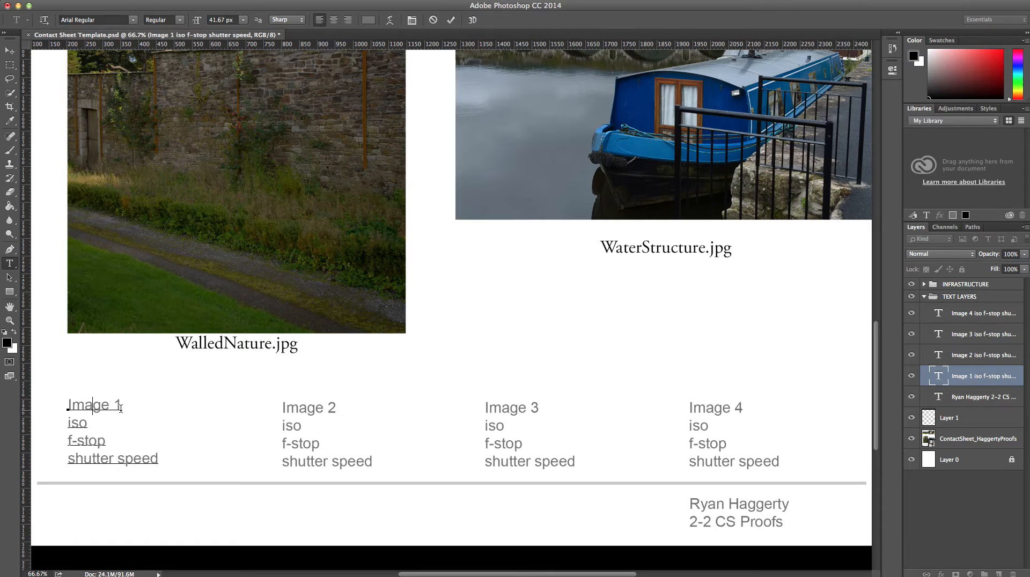
{"action": "left_click_drag", "start_coordinate": [121, 406], "coordinate": [59, 410]}
{"action": "type", "text": "Kells"}
{"action": "key", "text": "BackSpace"}
{"action": "type", "text": "NField"}
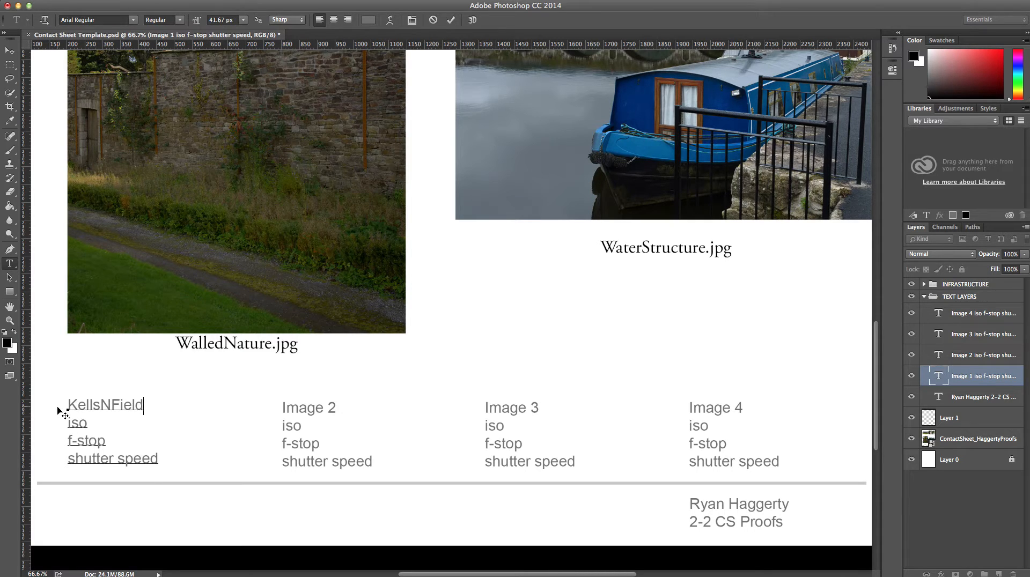
{"action": "key", "text": "Return"}
{"action": "key", "text": "BackSpace"}
{"action": "left_click", "coordinate": [451, 20]}
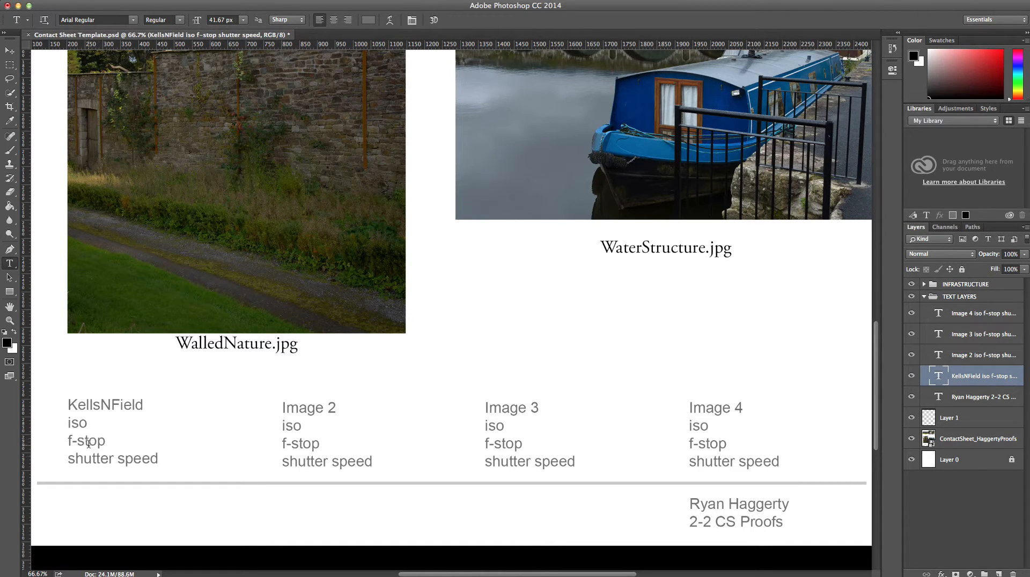
{"action": "left_click", "coordinate": [10, 52]}
{"action": "key", "text": "super+Tab"}
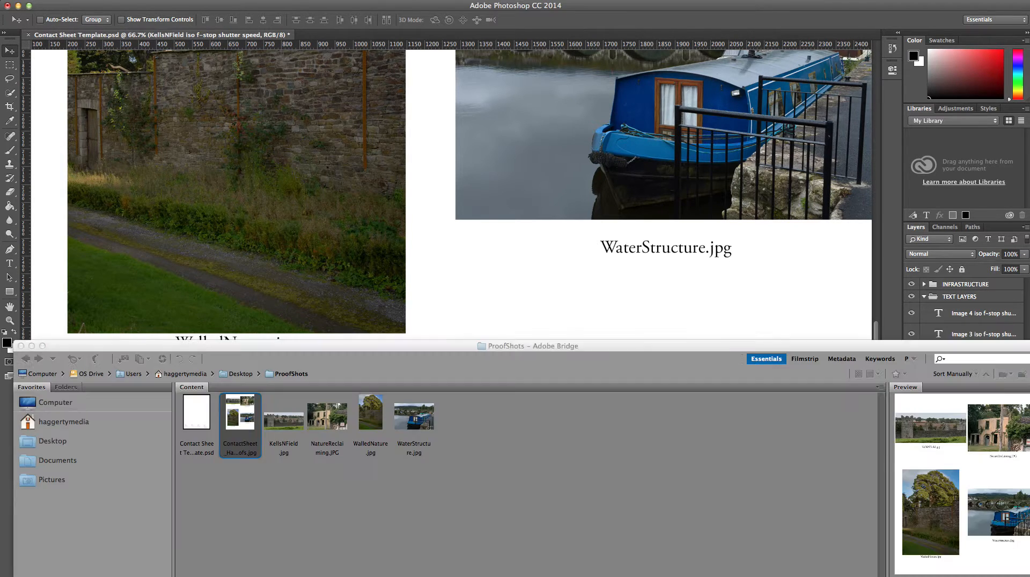
{"action": "left_click_drag", "start_coordinate": [501, 348], "coordinate": [505, 23]}
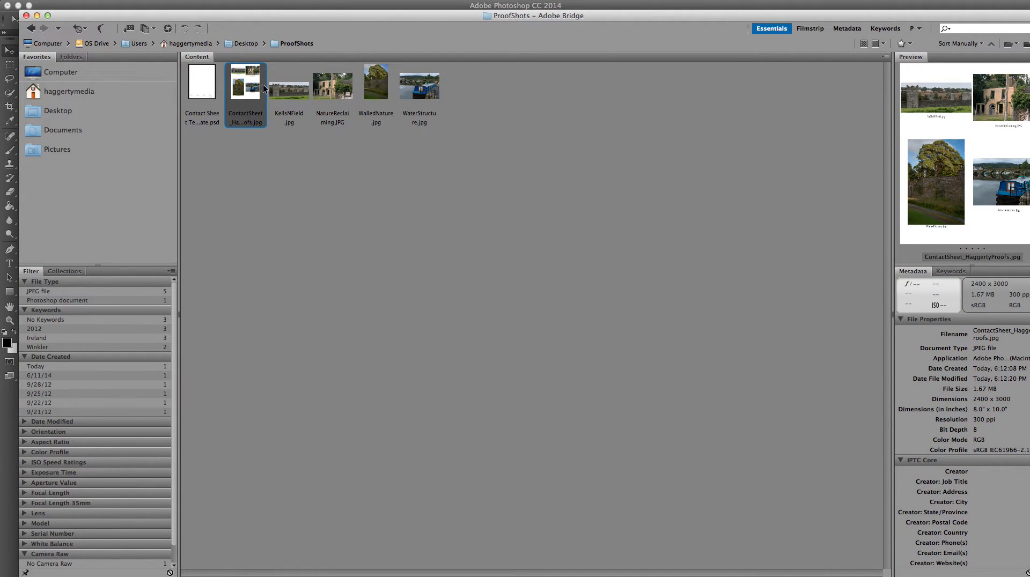
{"action": "left_click", "coordinate": [283, 91]}
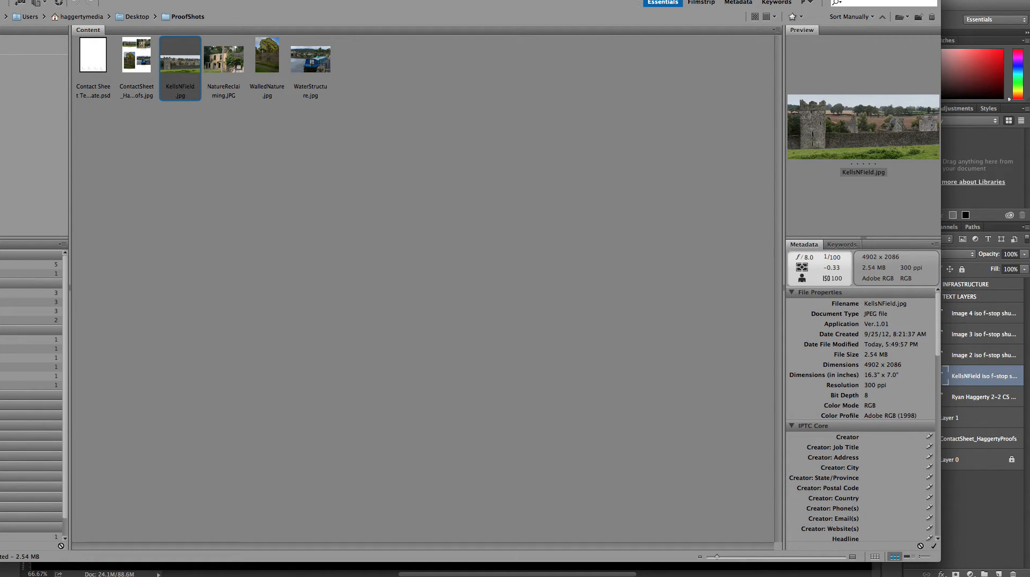
{"action": "left_click", "coordinate": [239, 68]}
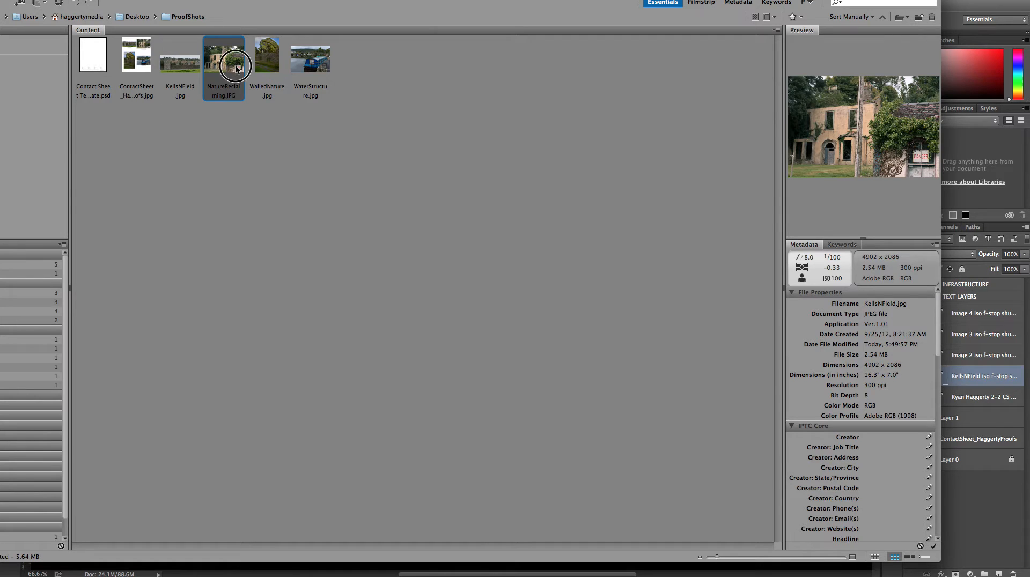
{"action": "left_click", "coordinate": [267, 60]}
{"action": "left_click", "coordinate": [301, 65]}
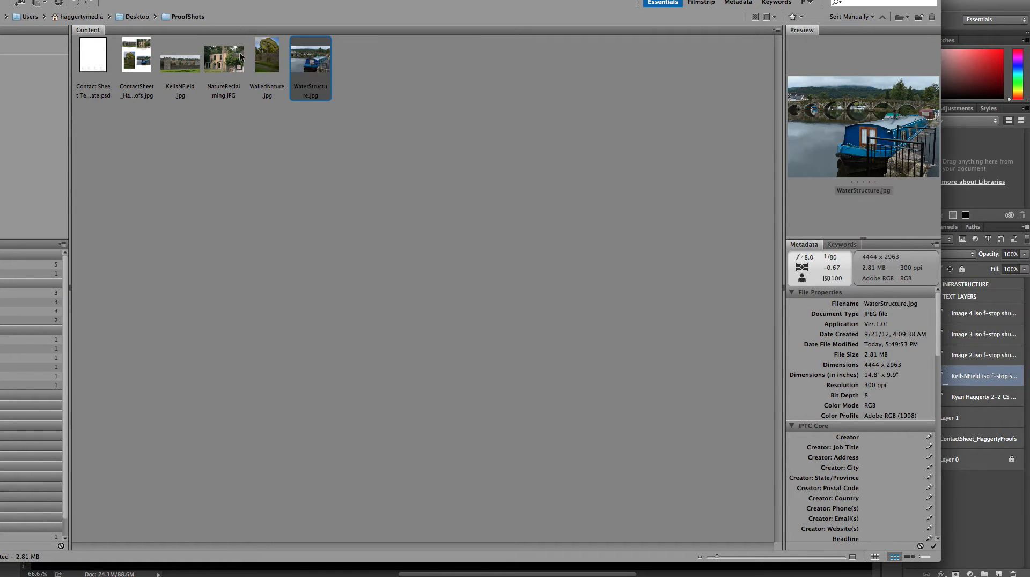
{"action": "left_click", "coordinate": [187, 67]}
{"action": "left_click_drag", "start_coordinate": [368, 2], "coordinate": [1029, 185]}
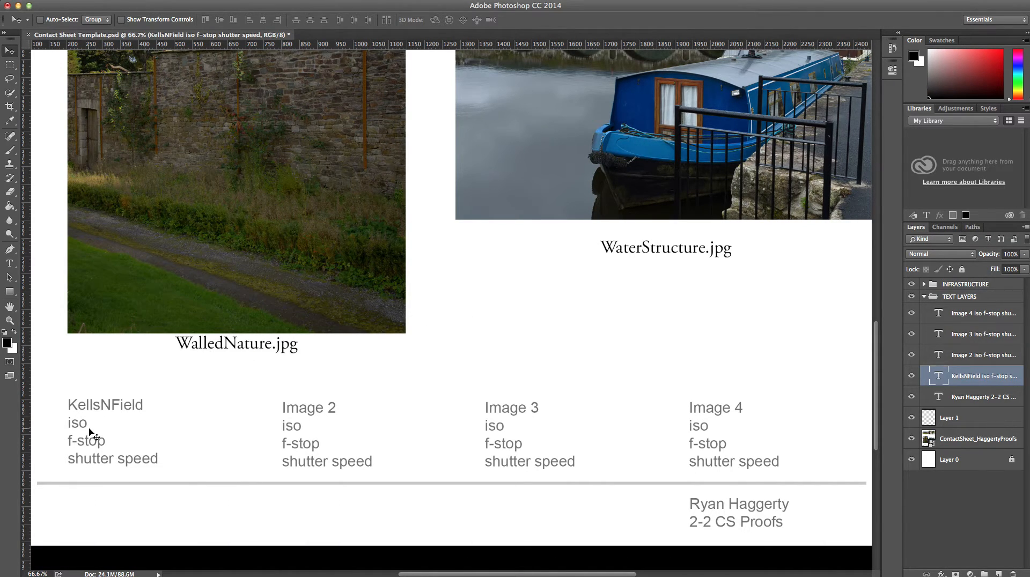
- Enter 100 for iso, 8 for f-stop and 1/100 for shutter speed in the KellsNField caption
{"action": "double_click", "coordinate": [78, 423]}
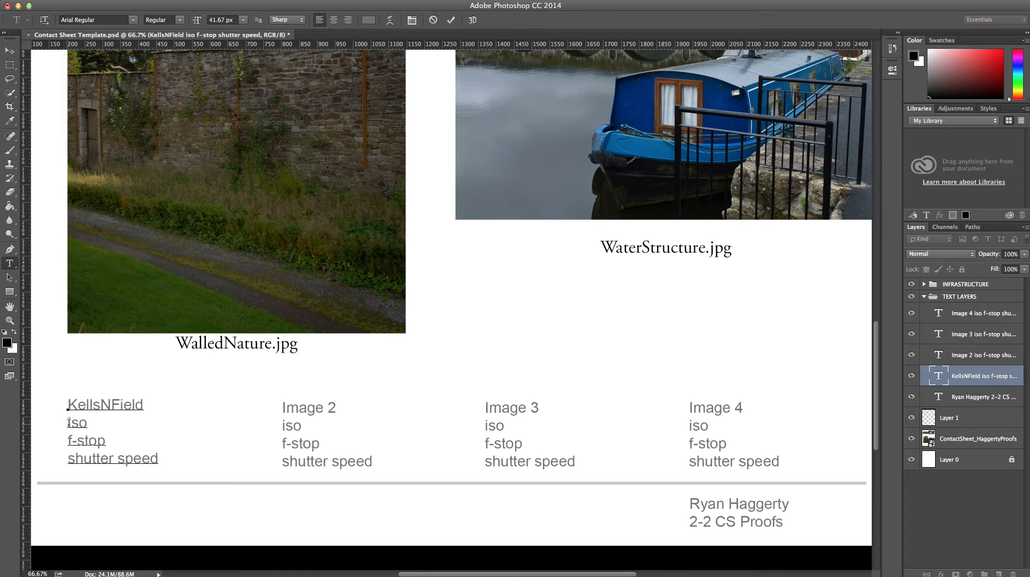
{"action": "type", "text": "100"}
{"action": "left_click", "coordinate": [69, 443]}
{"action": "left_click", "coordinate": [113, 444]}
{"action": "type", "text": "8"}
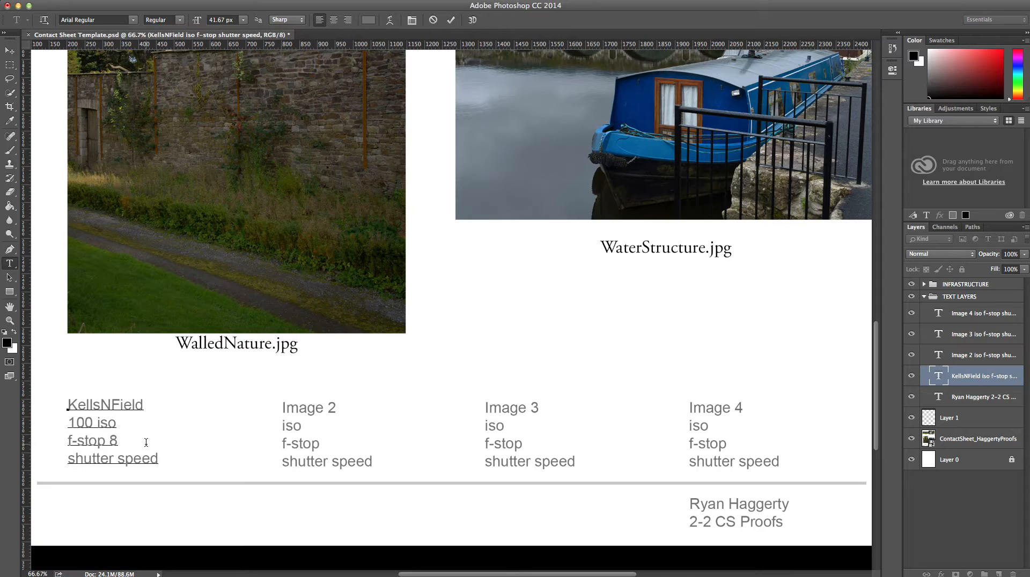
{"action": "left_click", "coordinate": [78, 459]}
{"action": "left_click", "coordinate": [158, 459]}
{"action": "type", "text": "1/100"}
{"action": "left_click", "coordinate": [451, 20]}
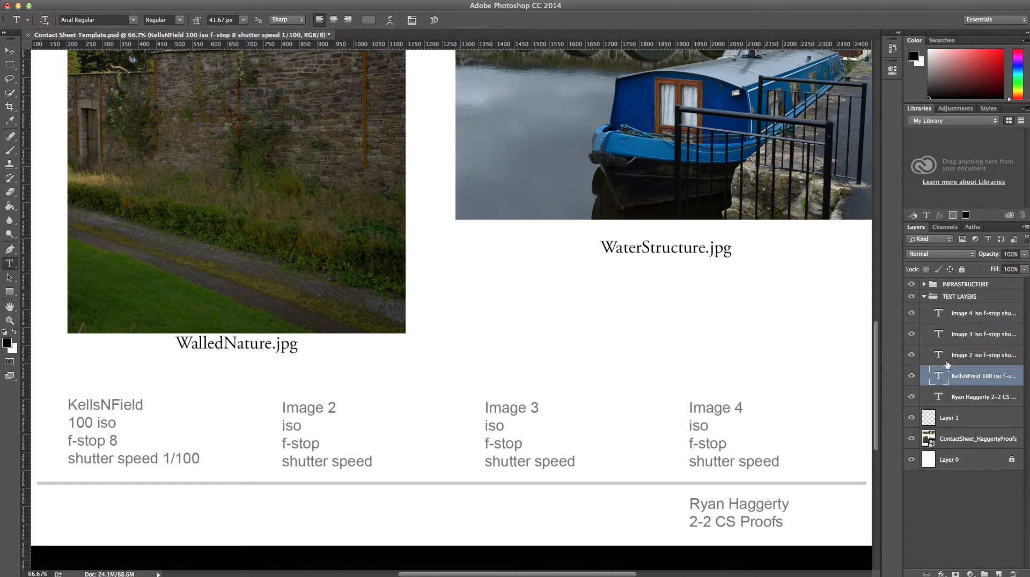
- Reselect the KellsNField text layer, recommit its caption unchanged, and zoom out to the whole sheet
{"action": "left_click", "coordinate": [924, 297]}
{"action": "left_click", "coordinate": [924, 298]}
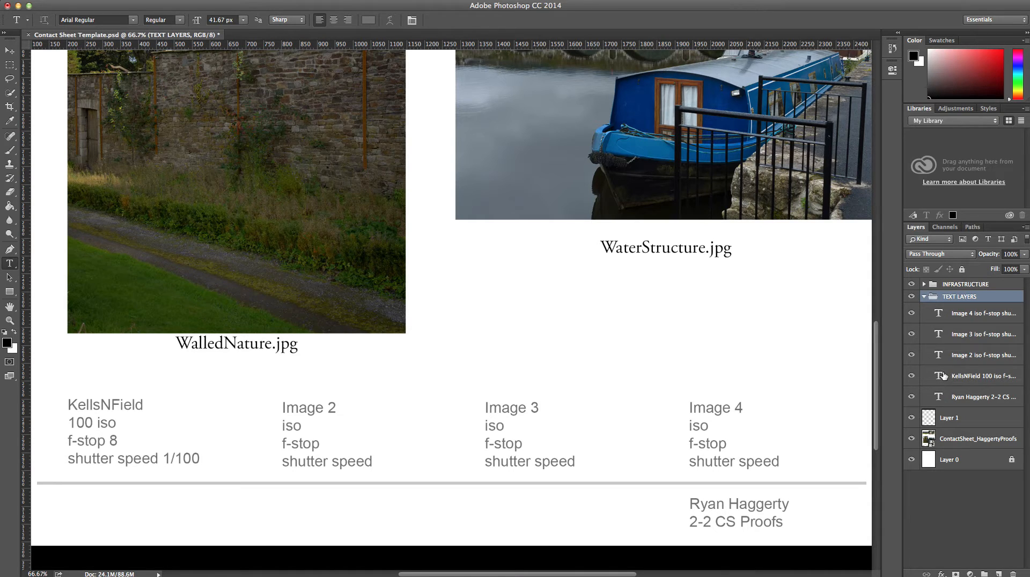
{"action": "left_click", "coordinate": [944, 377]}
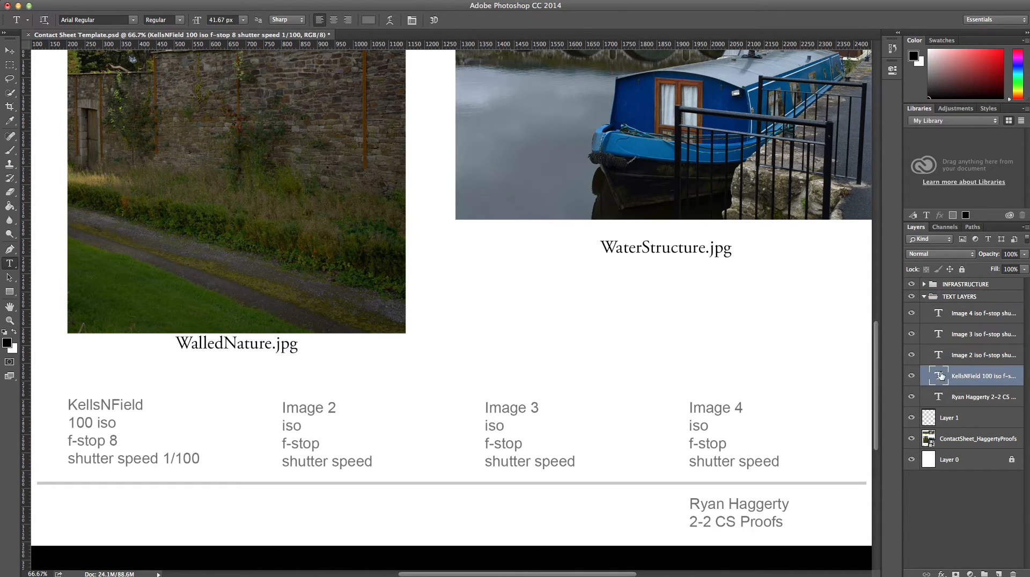
{"action": "double_click", "coordinate": [939, 376]}
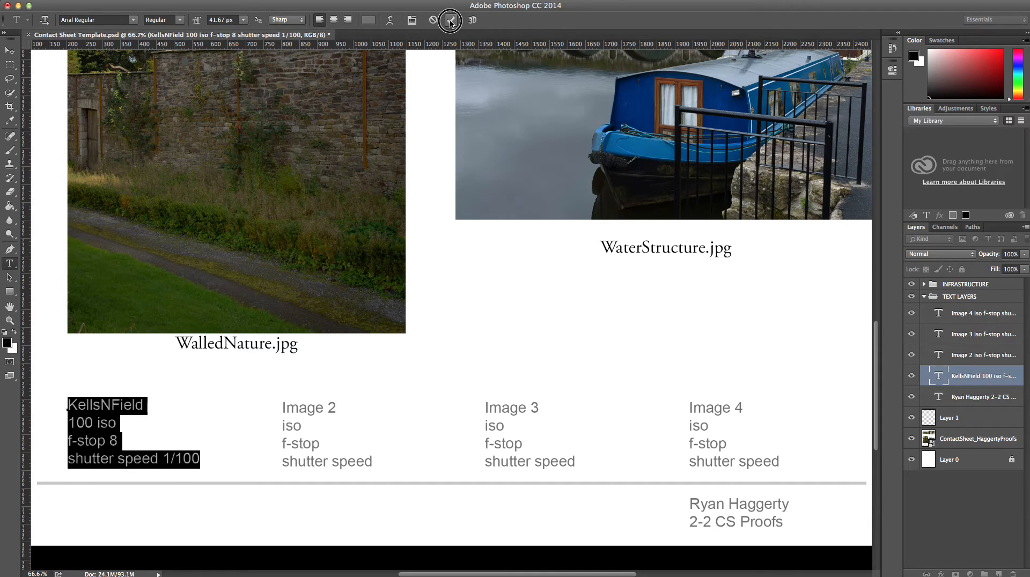
{"action": "left_click", "coordinate": [451, 20]}
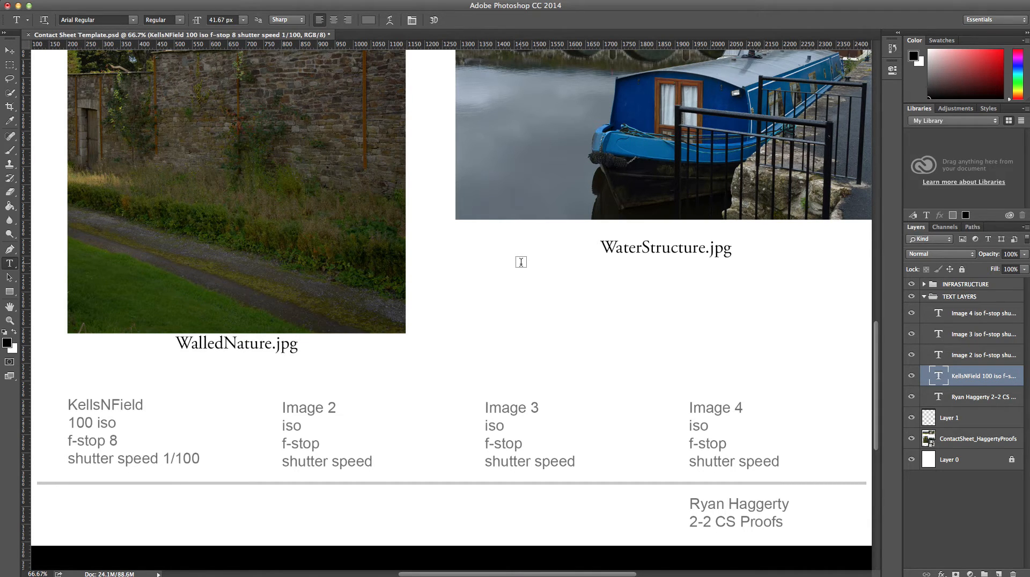
{"action": "key", "text": "super+minus"}
{"action": "key", "text": "super+minus"}
{"action": "key", "text": "super+minus"}
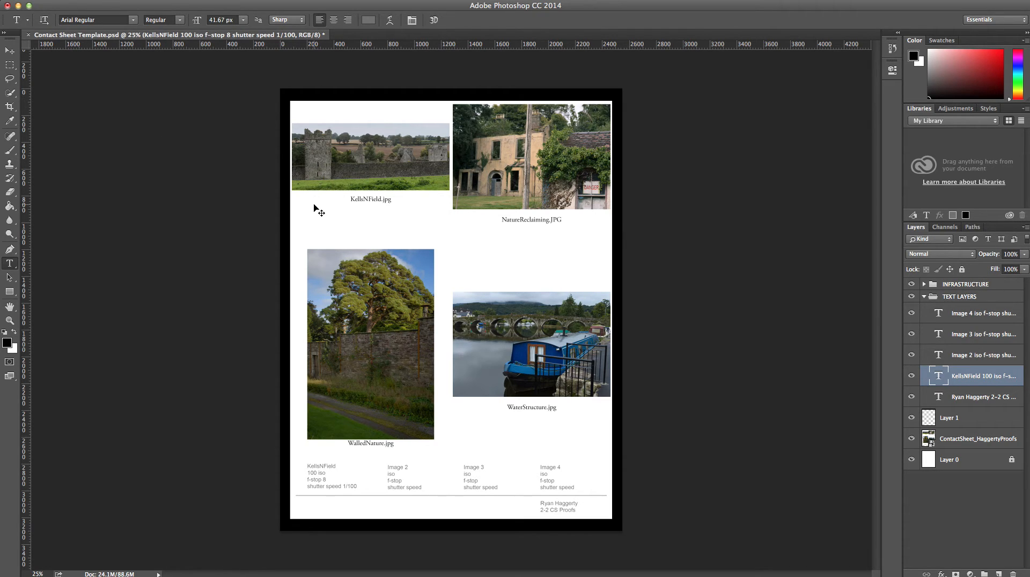
{"action": "key", "text": "super+shift+s"}
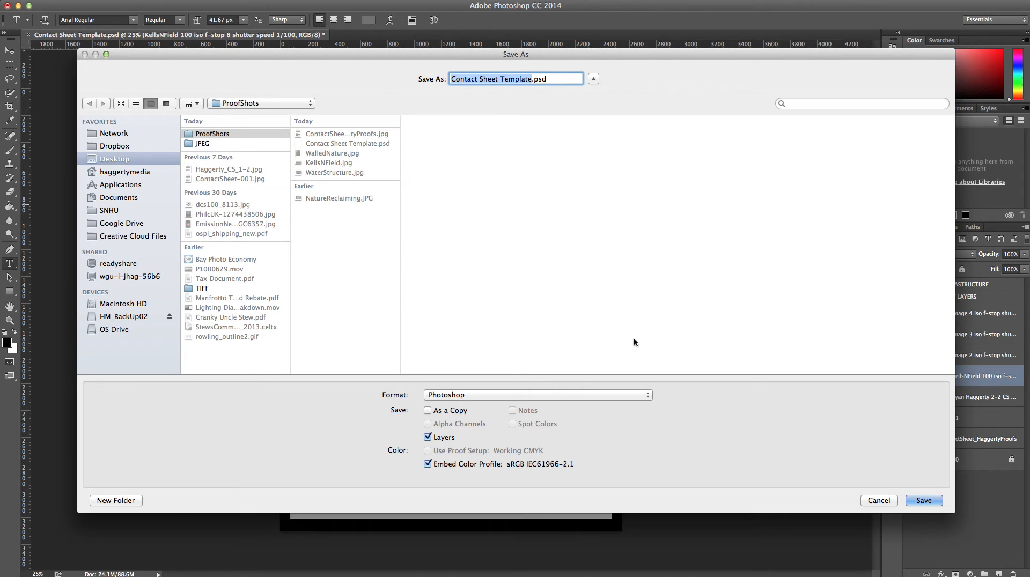
- Set the format to Photoshop PDF and name the file CS_2_2_ plus the student's surname and Proofs
{"action": "left_click", "coordinate": [624, 397]}
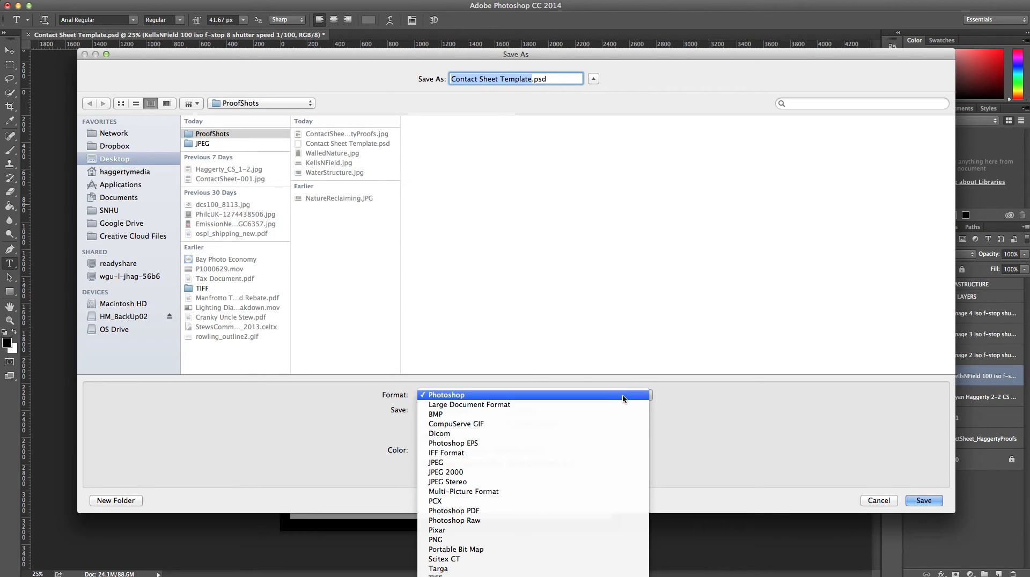
{"action": "left_click", "coordinate": [593, 512]}
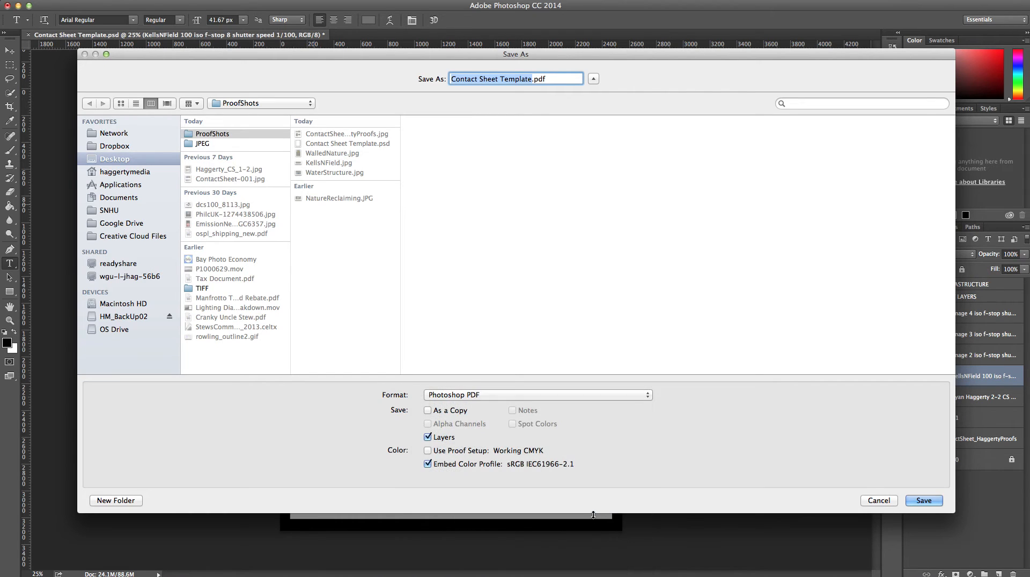
{"action": "left_click", "coordinate": [531, 78]}
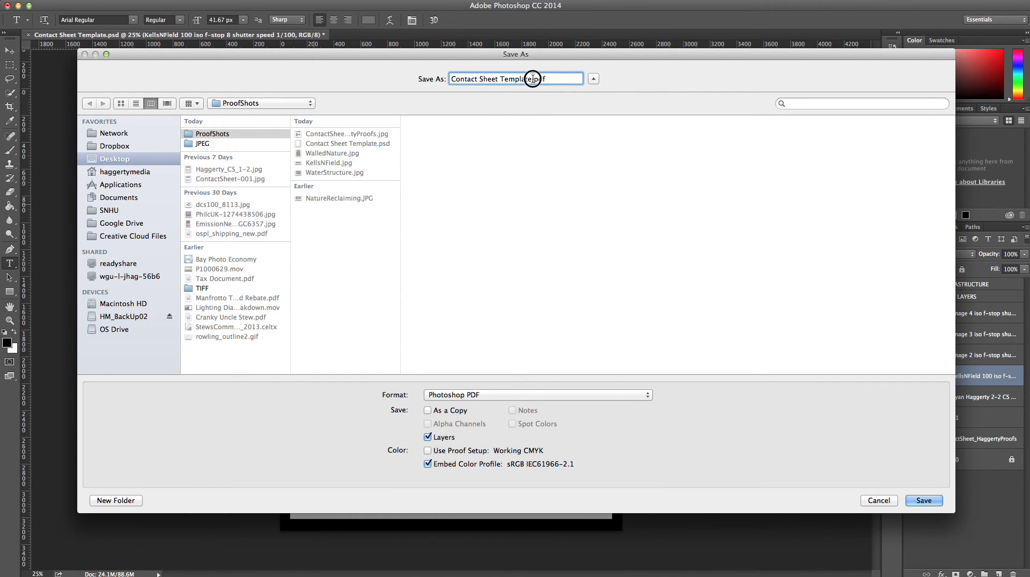
{"action": "left_click_drag", "start_coordinate": [533, 79], "coordinate": [355, 73]}
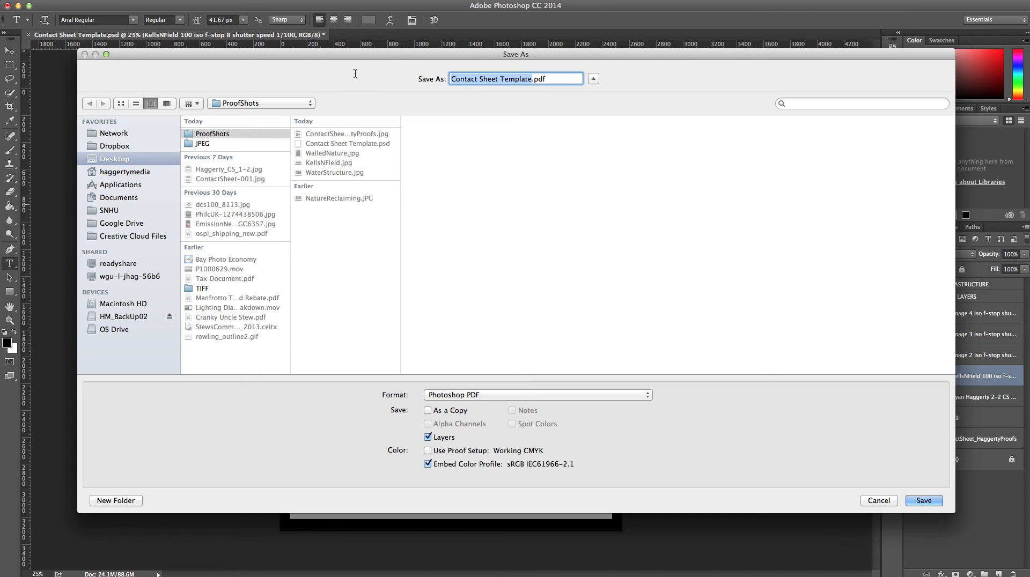
{"action": "type", "text": "CS_2_@"}
{"action": "key", "text": "BackSpace"}
{"action": "type", "text": "2"}
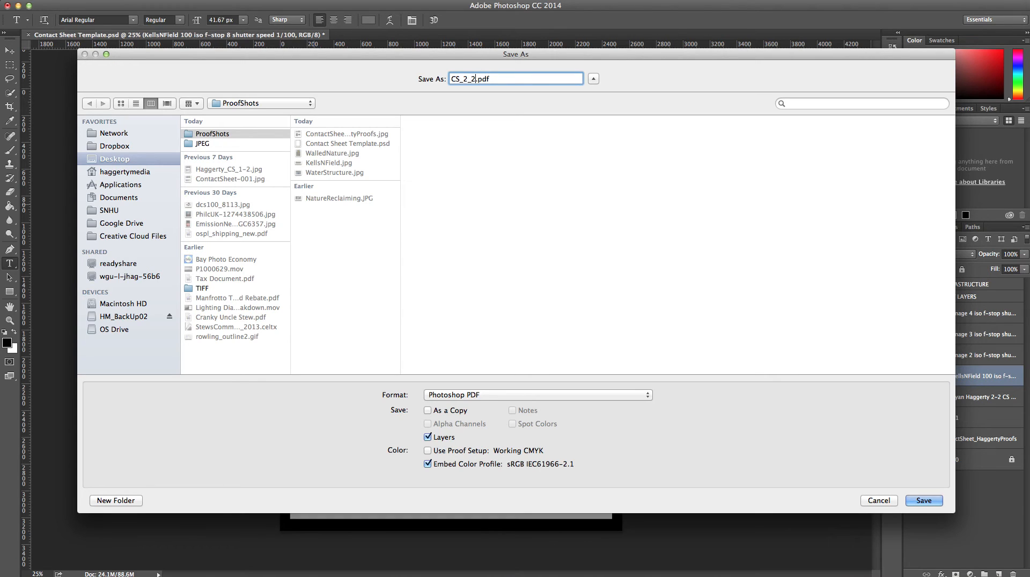
{"action": "type", "text": "_HaggertyProofs"}
{"action": "key", "text": "Return"}
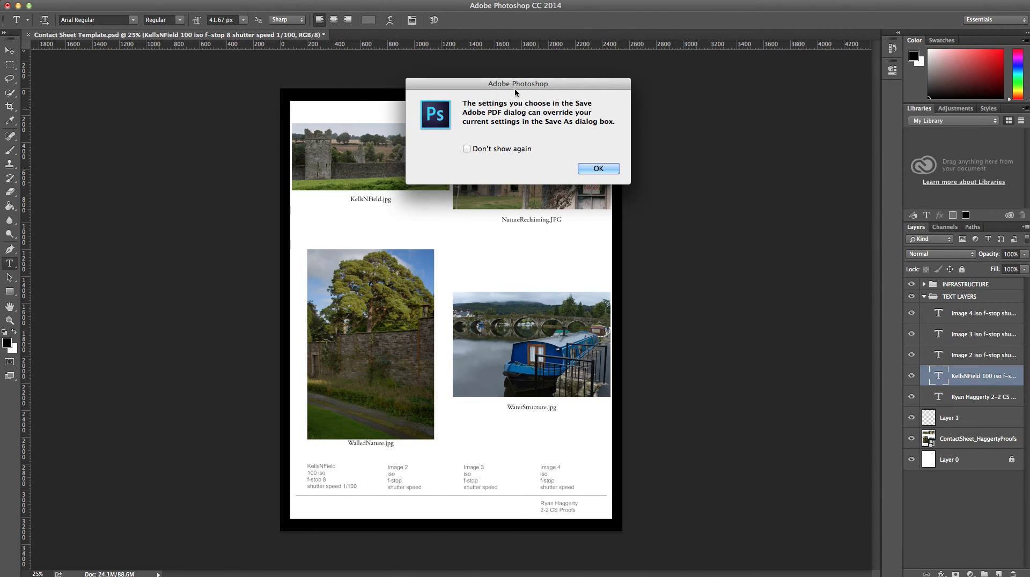
- Suppress the PDF settings notice and save the PDF with High Quality Print settings
{"action": "left_click", "coordinate": [499, 150]}
{"action": "left_click", "coordinate": [595, 170]}
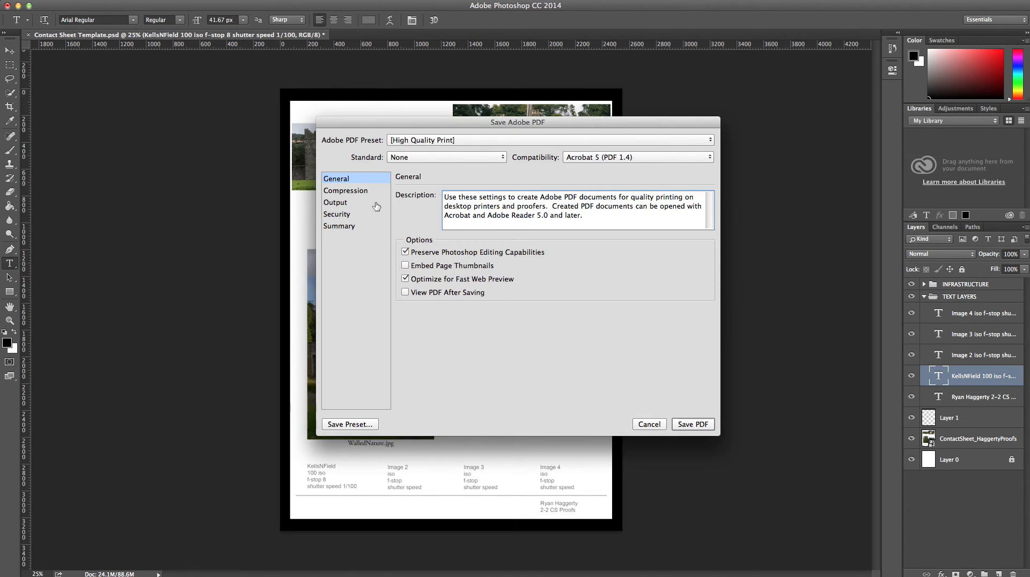
{"action": "left_click", "coordinate": [698, 426]}
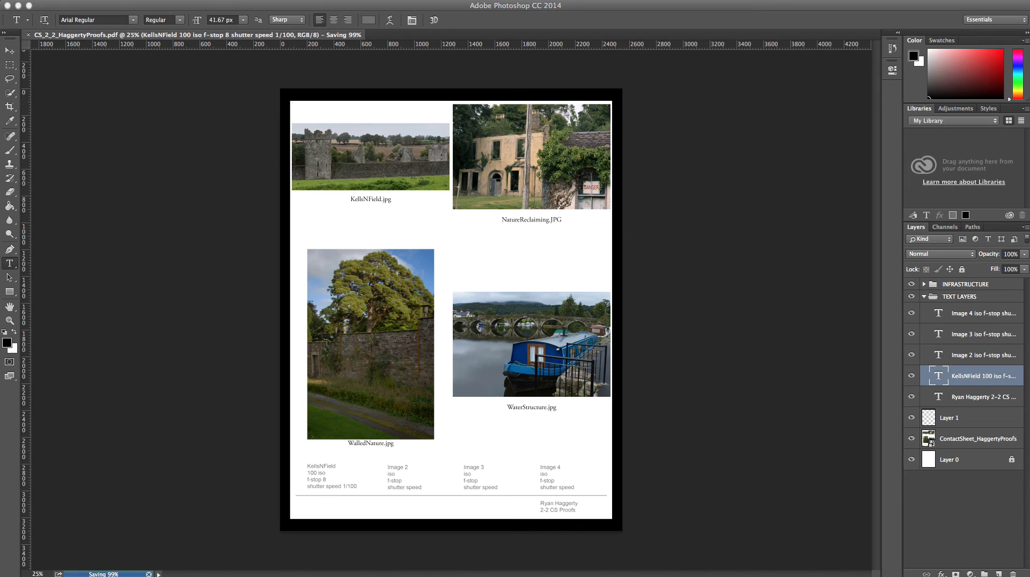
{"action": "left_click_drag", "start_coordinate": [1029, 266], "coordinate": [598, 10]}
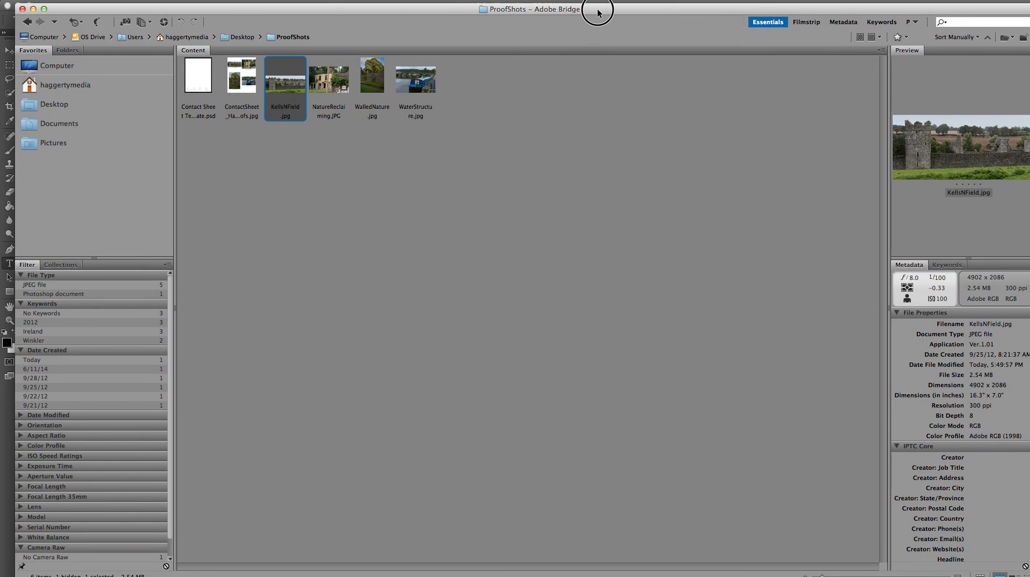
- Select the new CS_2_2 proofs PDF in Bridge and preview it full screen with the spacebar
{"action": "left_click", "coordinate": [283, 195]}
{"action": "left_click", "coordinate": [288, 80]}
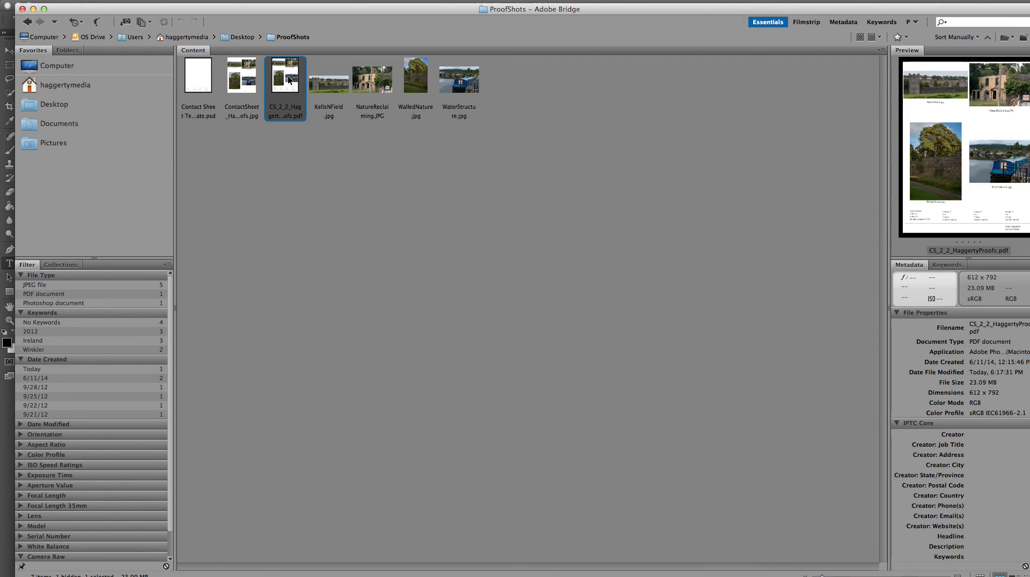
{"action": "key", "text": "space"}
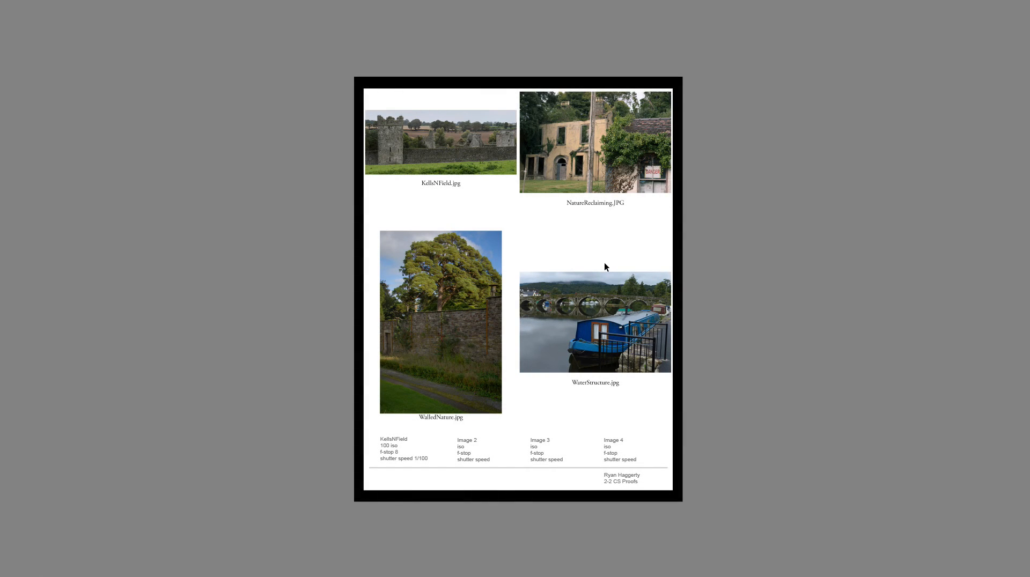
{"action": "key", "text": "space"}
{"action": "key", "text": "space"}
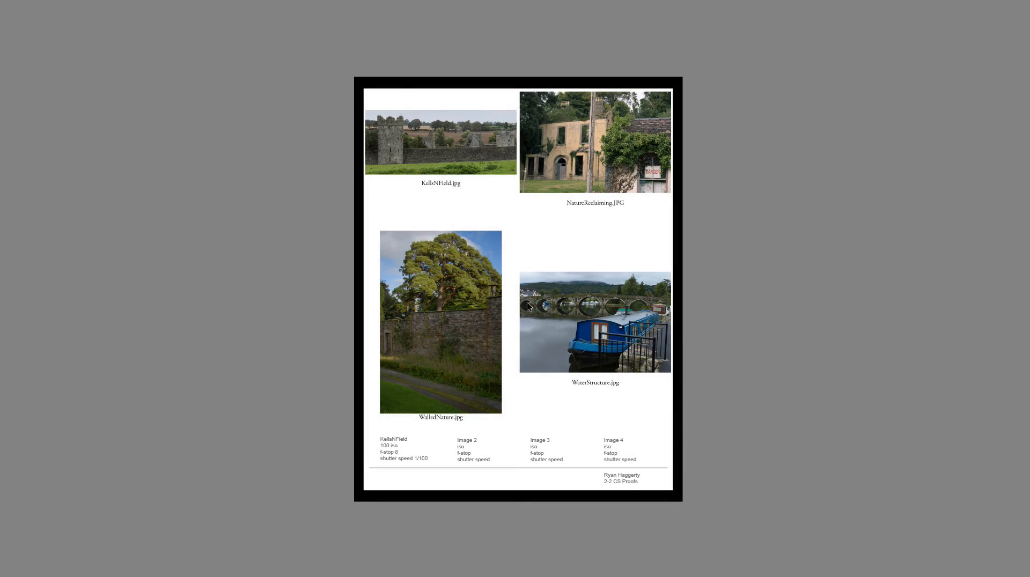